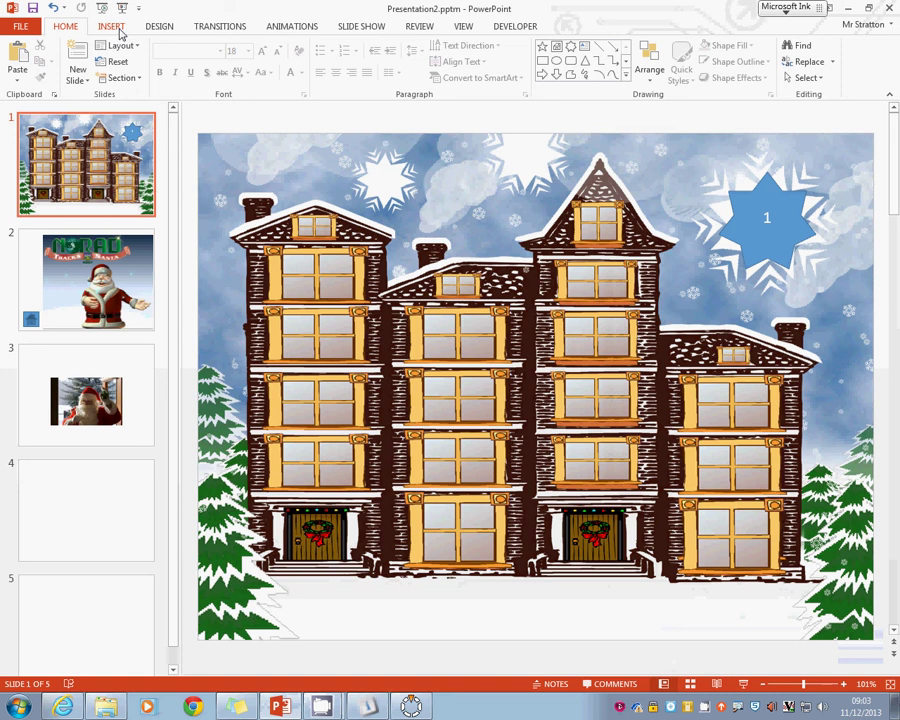
Draw a small five-point star above the left roof and fill it yellow
{"action": "left_click", "coordinate": [114, 27]}
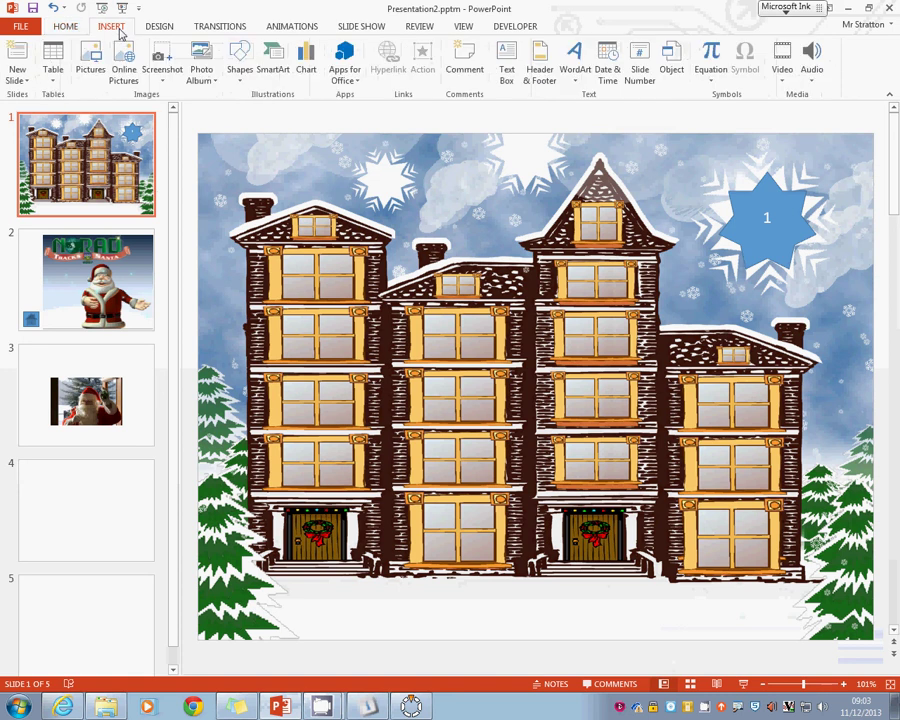
{"action": "left_click", "coordinate": [240, 70]}
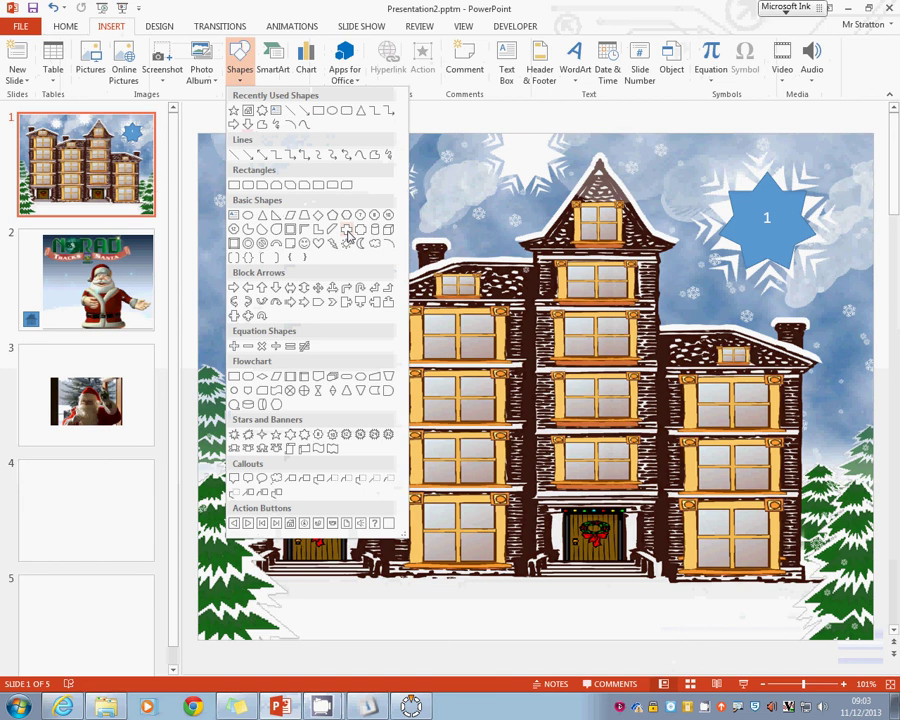
{"action": "left_click", "coordinate": [275, 433]}
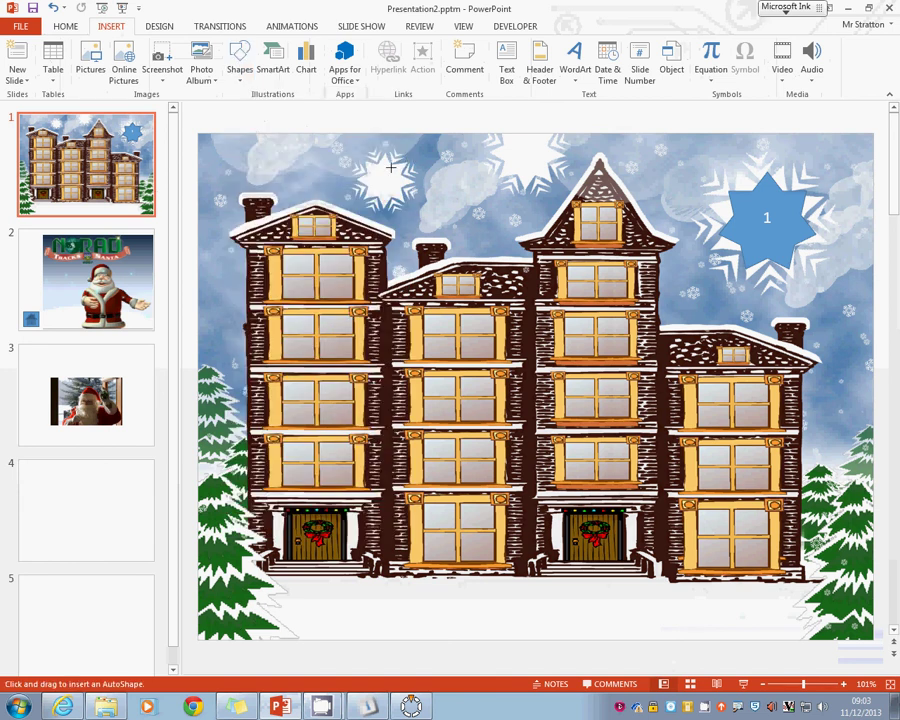
{"action": "mouse_move", "coordinate": [368, 162]}
{"action": "left_mouse_down"}
{"action": "mouse_move", "coordinate": [411, 199]}
{"action": "mouse_move", "coordinate": [458, 215]}
{"action": "mouse_move", "coordinate": [411, 207]}
{"action": "mouse_move", "coordinate": [380, 180]}
{"action": "mouse_move", "coordinate": [390, 184]}
{"action": "left_mouse_up"}
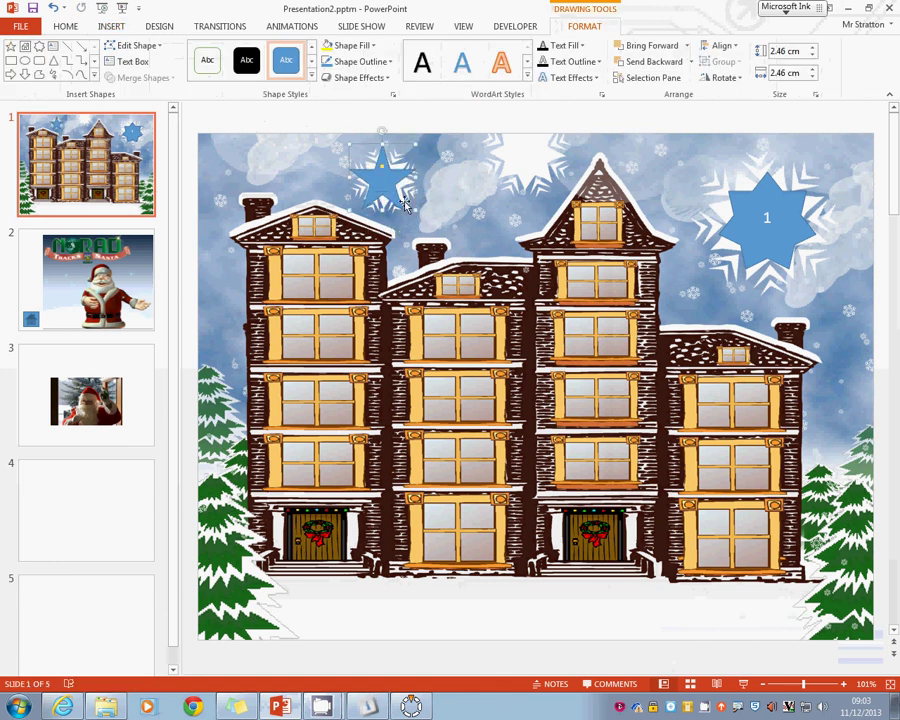
{"action": "left_click", "coordinate": [340, 46]}
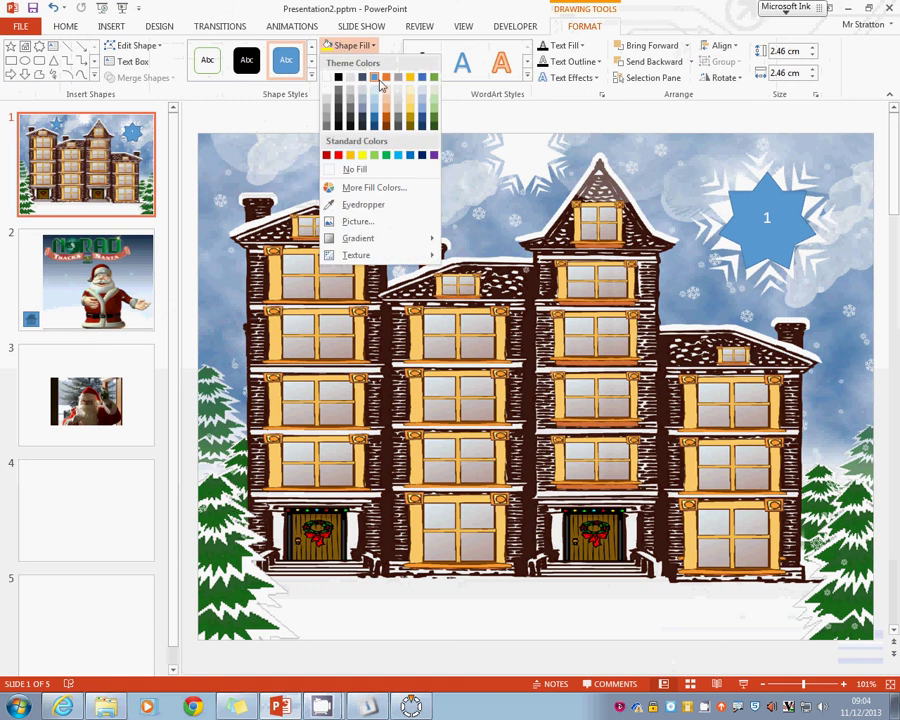
{"action": "left_click", "coordinate": [362, 155]}
{"action": "left_click", "coordinate": [424, 176]}
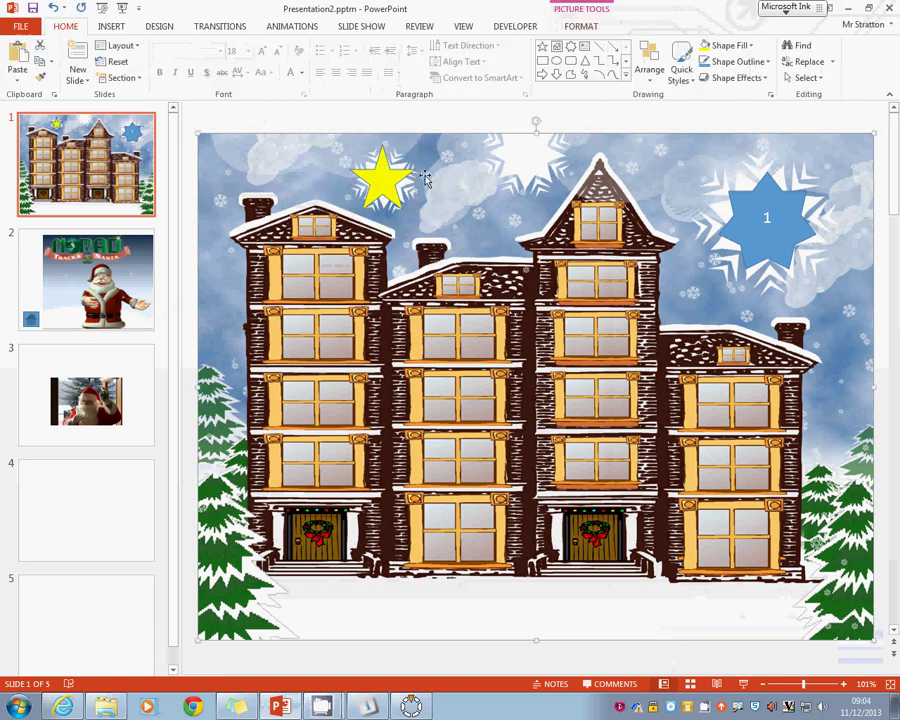
Number the yellow star 2 and change the colour of its number
{"action": "double_click", "coordinate": [382, 183]}
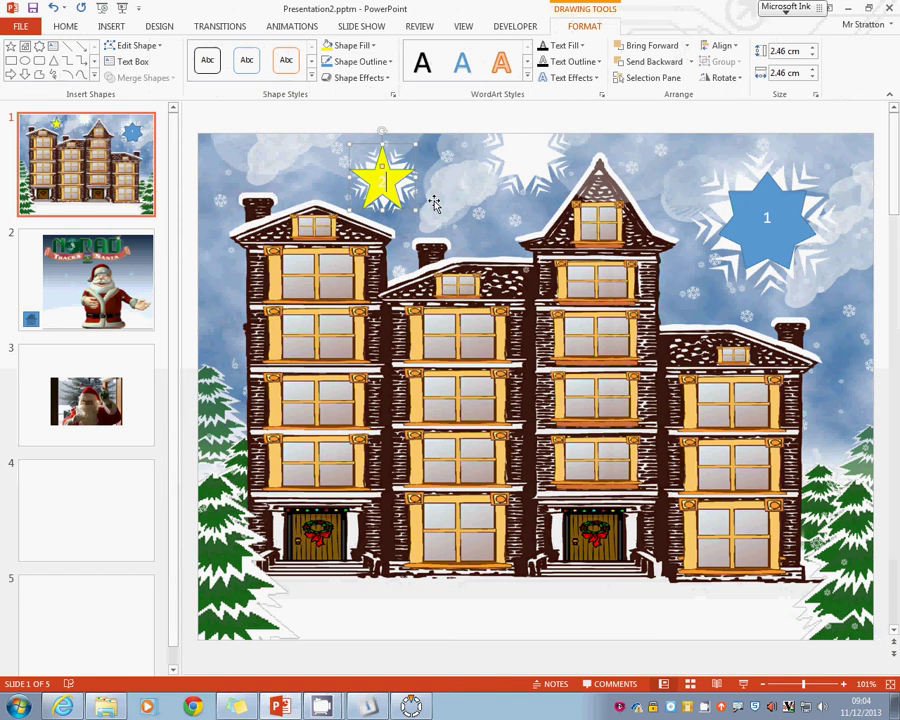
{"action": "right_click", "coordinate": [394, 183]}
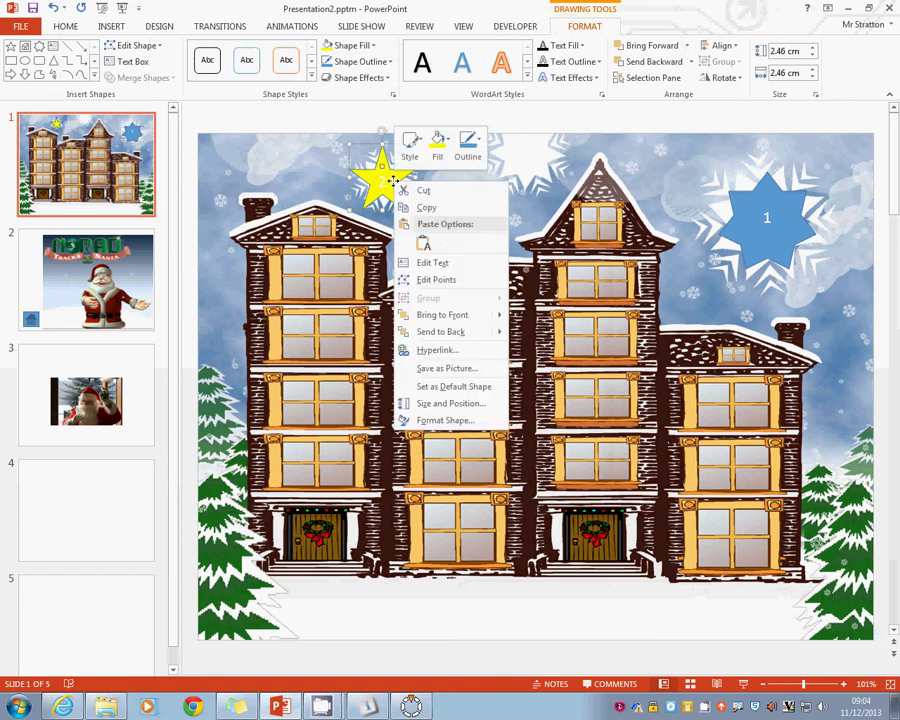
{"action": "left_click", "coordinate": [445, 205]}
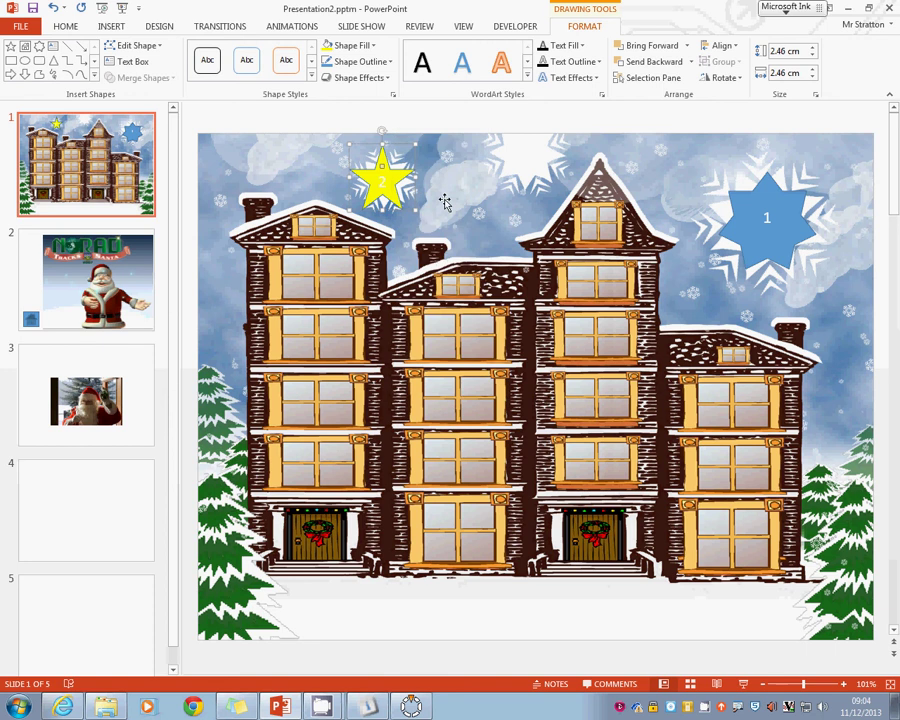
{"action": "type", "text": "1"}
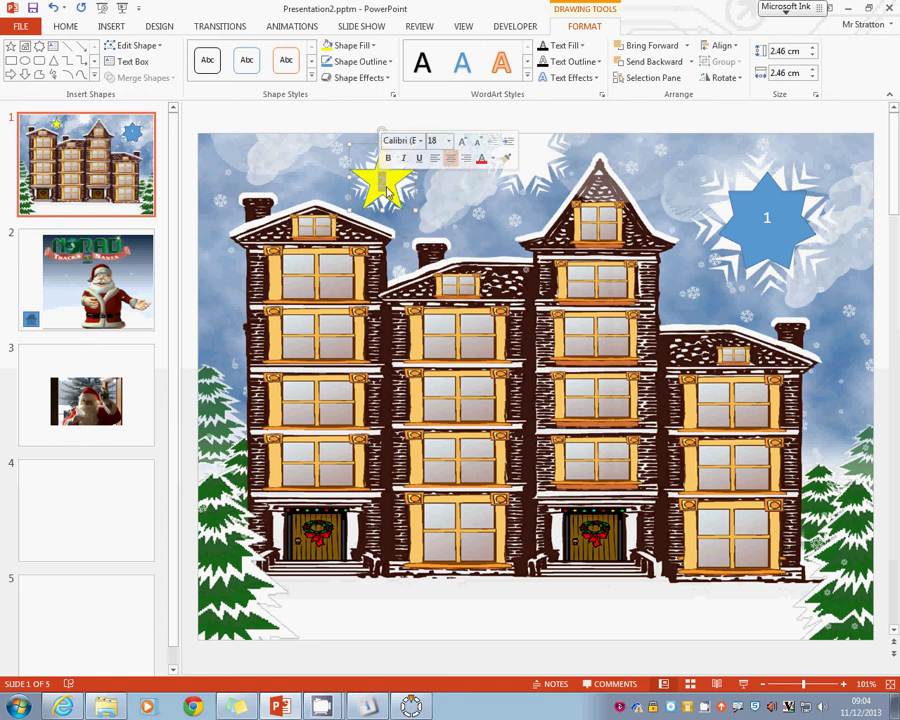
{"action": "left_click", "coordinate": [565, 47]}
{"action": "left_click", "coordinate": [524, 114]}
{"action": "left_click", "coordinate": [470, 228]}
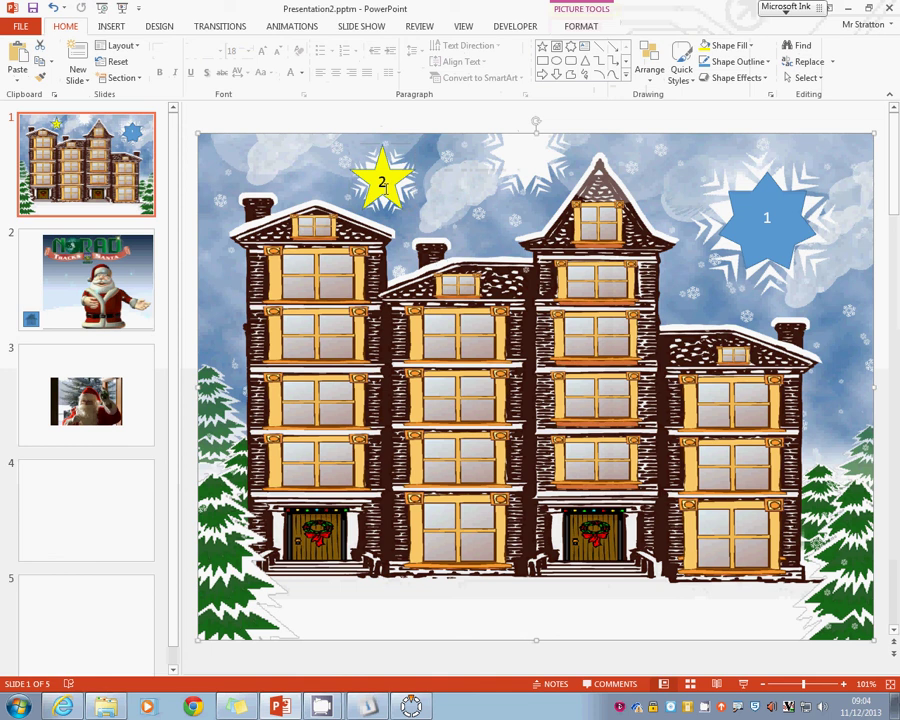
Hyperlink the yellow star 2 to Slide 3 in this document
{"action": "left_click", "coordinate": [381, 163]}
{"action": "right_click", "coordinate": [381, 163]}
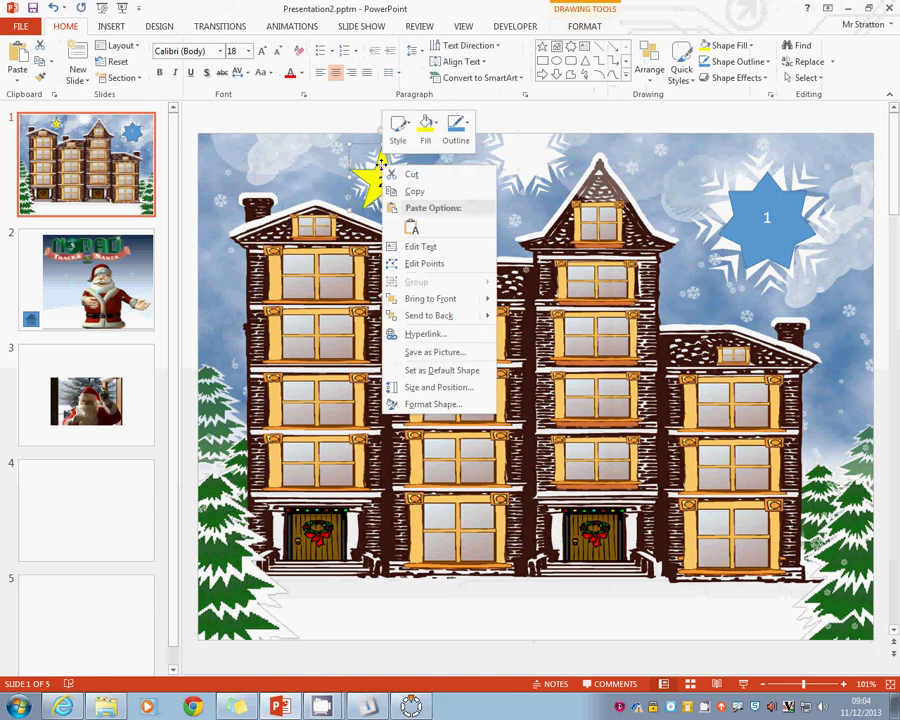
{"action": "left_click", "coordinate": [426, 334]}
{"action": "left_click", "coordinate": [257, 287]}
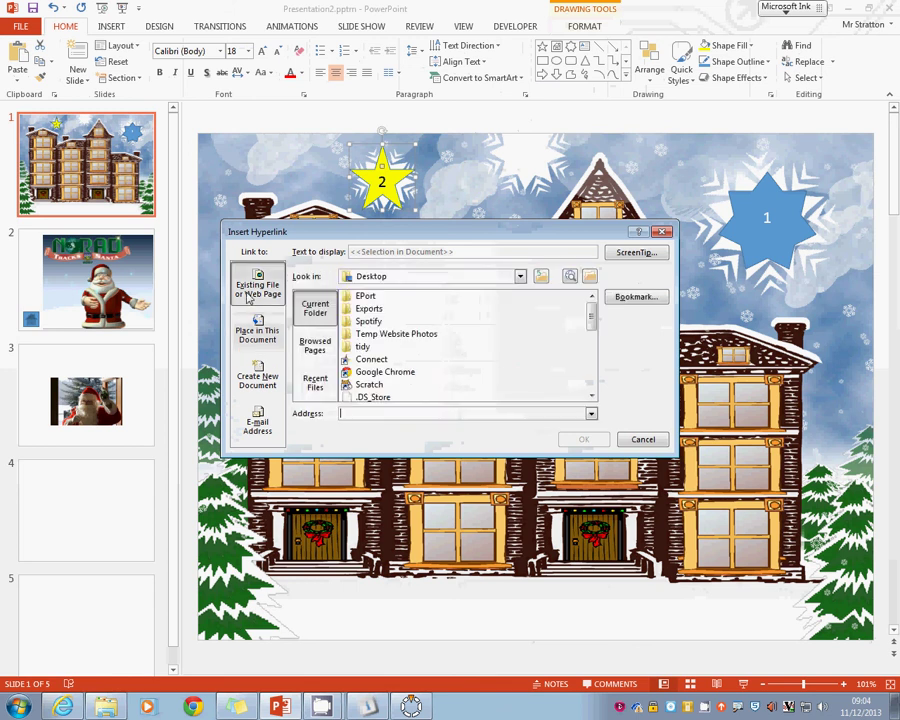
{"action": "left_click", "coordinate": [251, 332]}
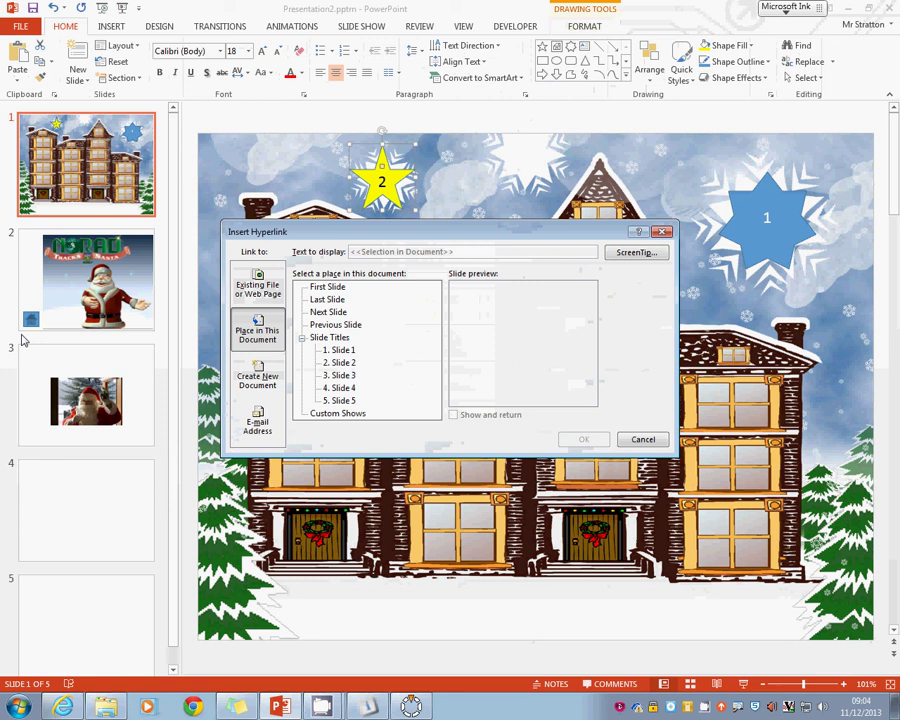
{"action": "left_click", "coordinate": [339, 375]}
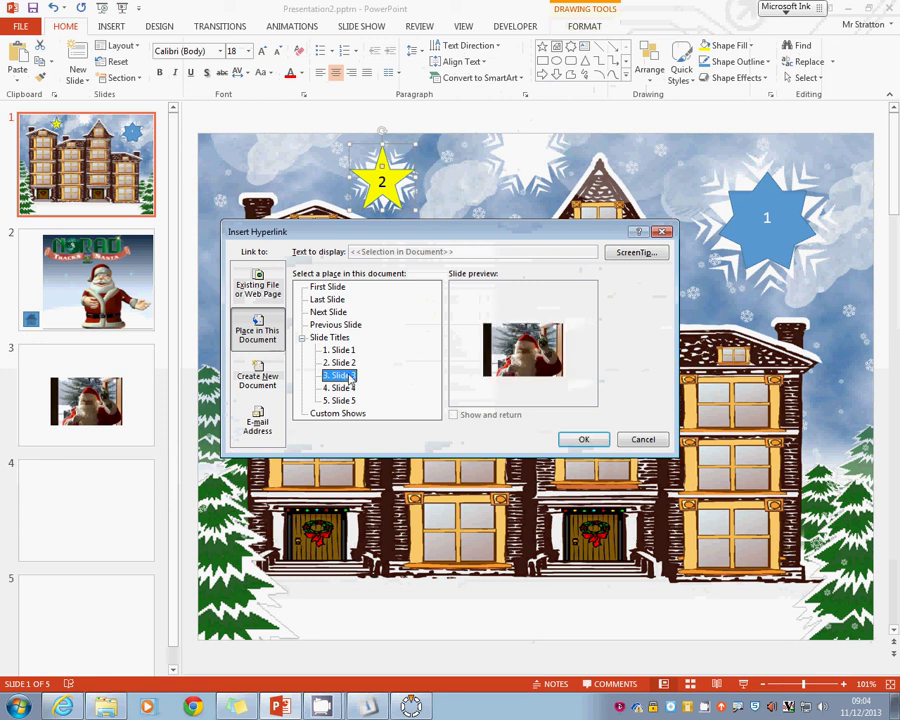
{"action": "left_click", "coordinate": [595, 441]}
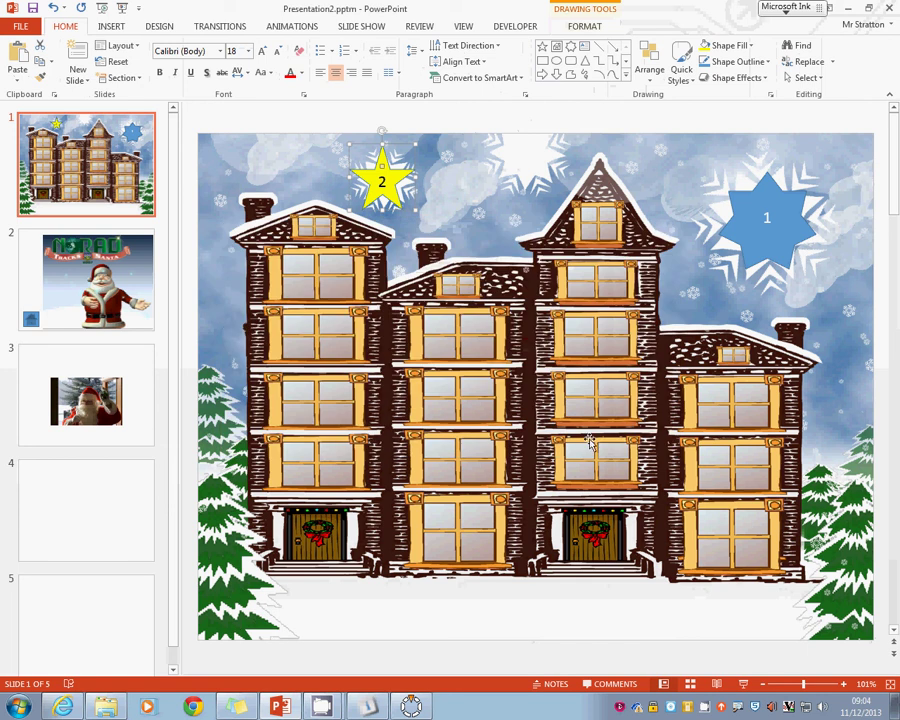
On slide 3, move and enlarge the Santa picture to fill nearly the whole slide
{"action": "left_click", "coordinate": [78, 378]}
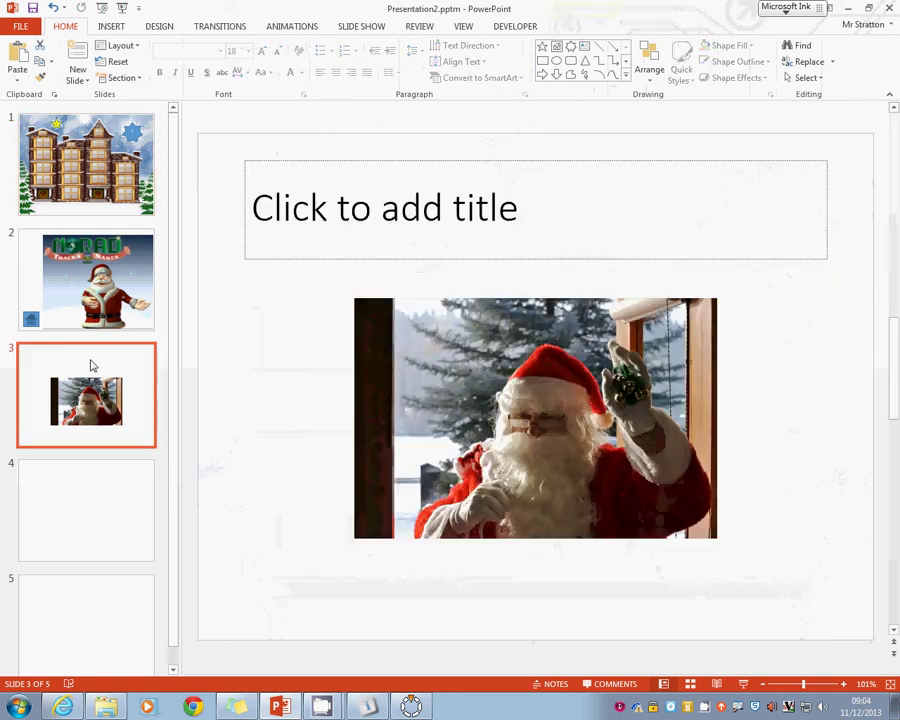
{"action": "left_click_drag", "start_coordinate": [565, 400], "coordinate": [722, 246]}
{"action": "left_click_drag", "start_coordinate": [511, 386], "coordinate": [340, 587]}
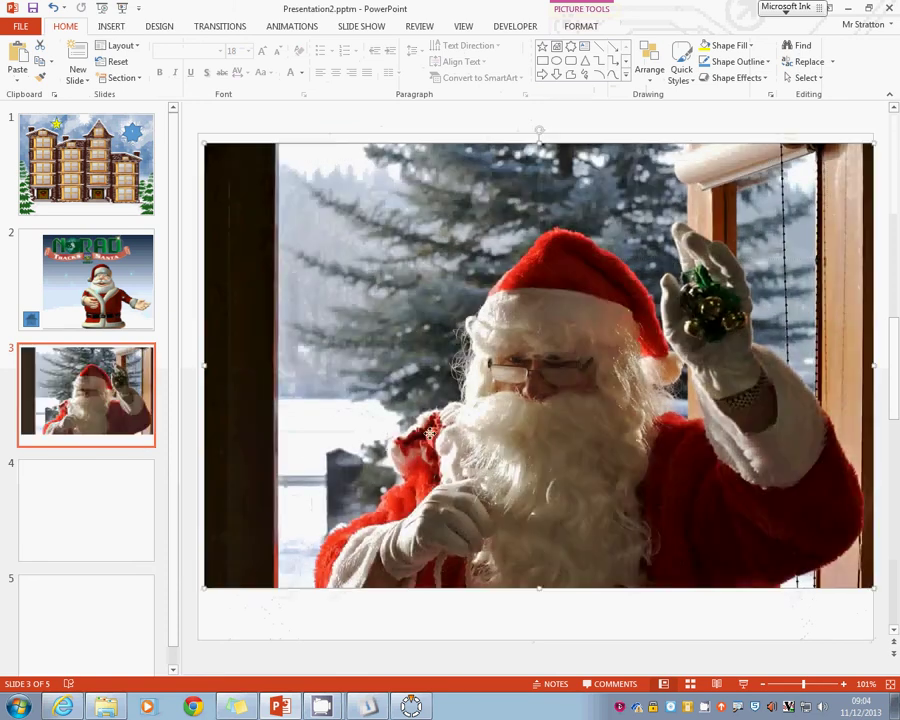
{"action": "mouse_move", "coordinate": [429, 433]}
{"action": "left_mouse_down"}
{"action": "mouse_move", "coordinate": [422, 474]}
{"action": "mouse_move", "coordinate": [424, 456]}
{"action": "left_mouse_up"}
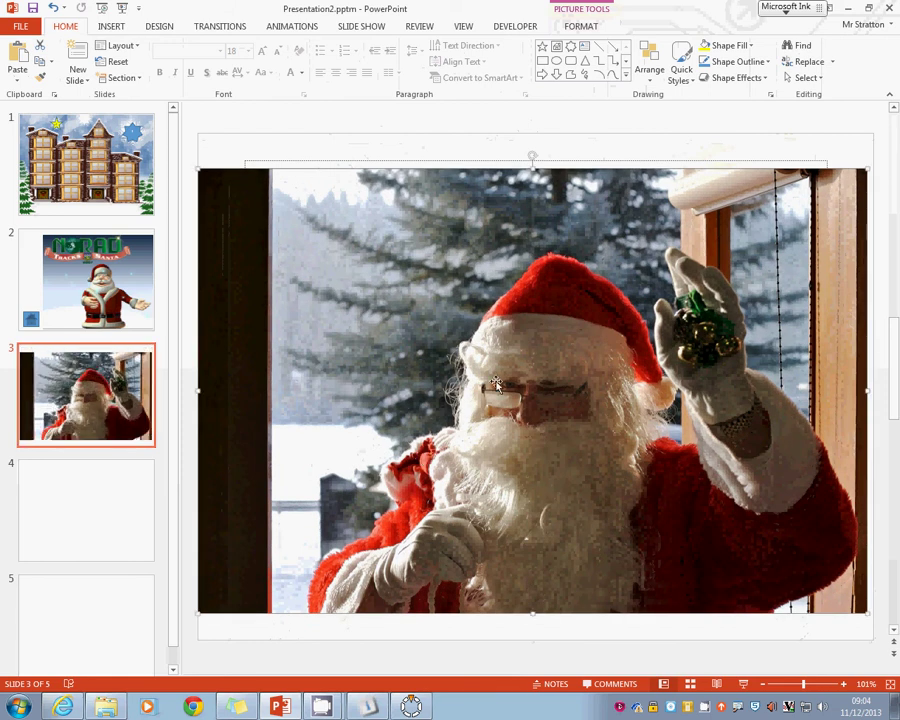
{"action": "left_click", "coordinate": [335, 127]}
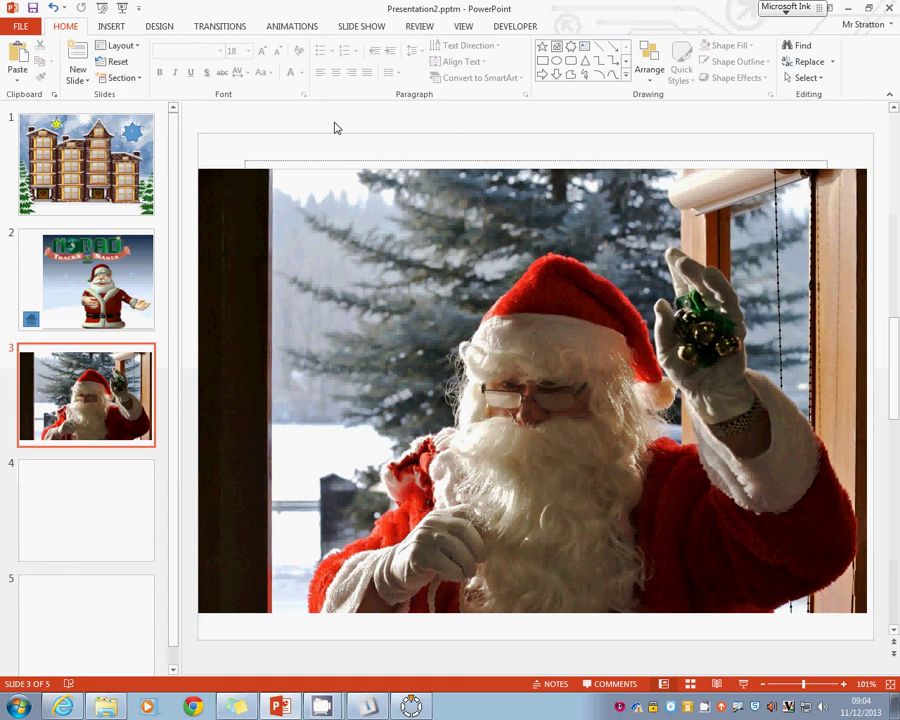
Add a home action button in slide 3's bottom-left corner, linked to the first slide
{"action": "left_click", "coordinate": [112, 28]}
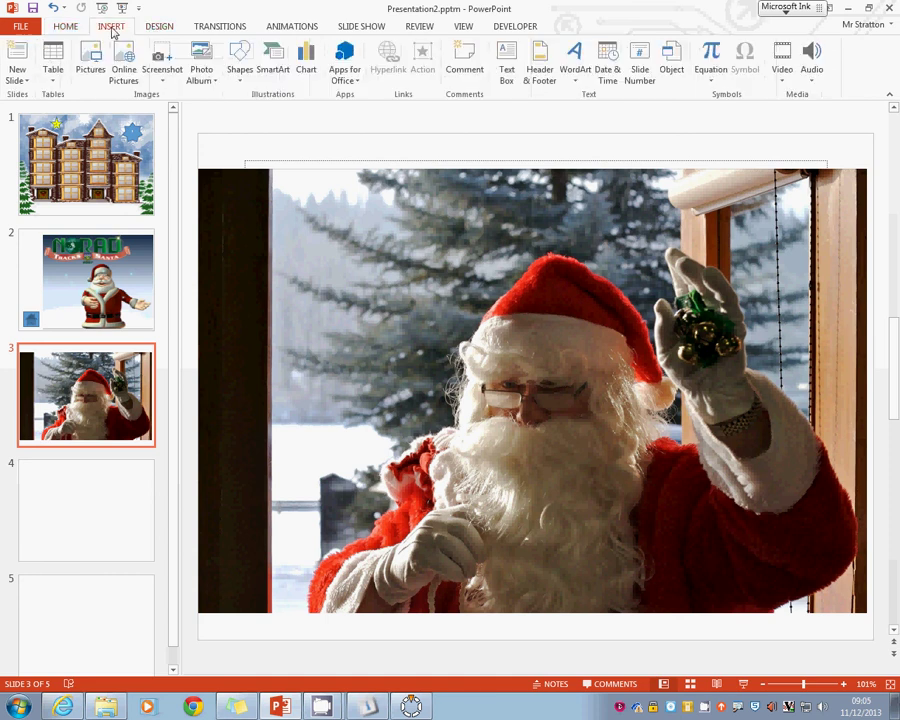
{"action": "left_click", "coordinate": [241, 70]}
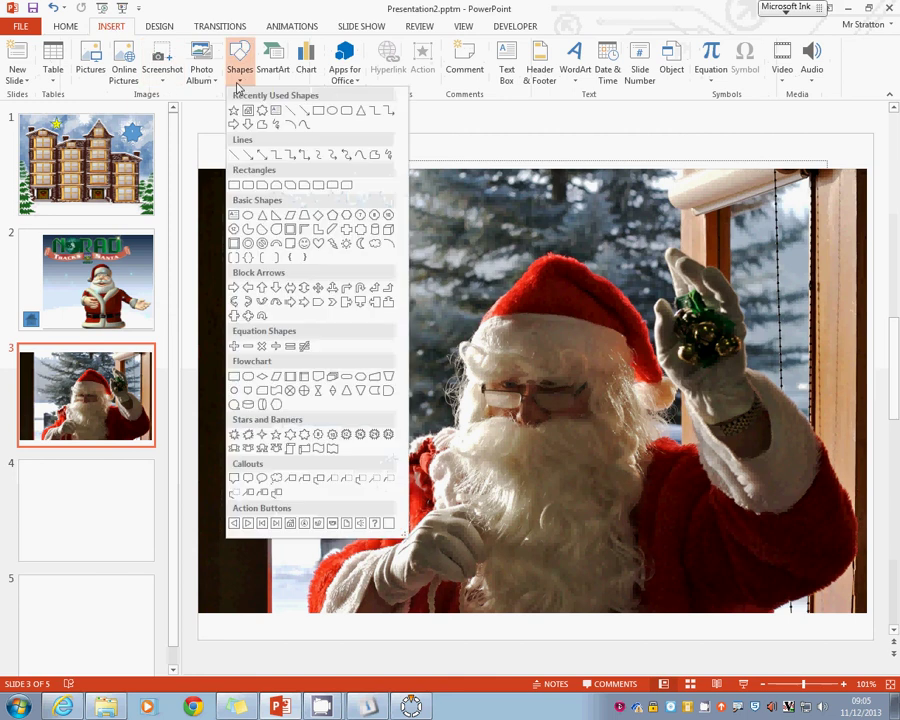
{"action": "left_click", "coordinate": [293, 528]}
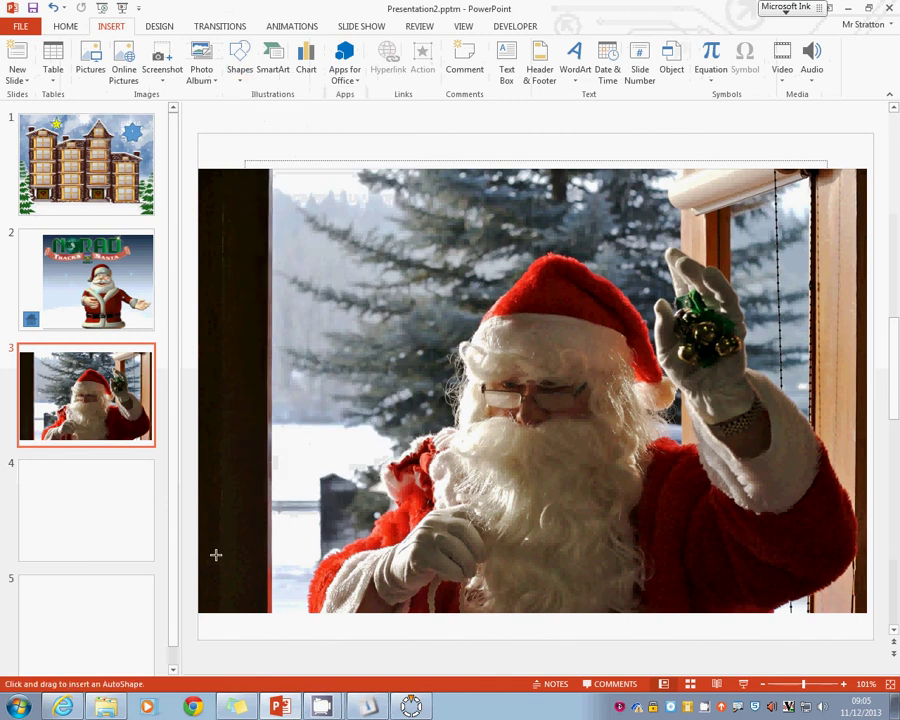
{"action": "left_click_drag", "start_coordinate": [215, 555], "coordinate": [266, 605]}
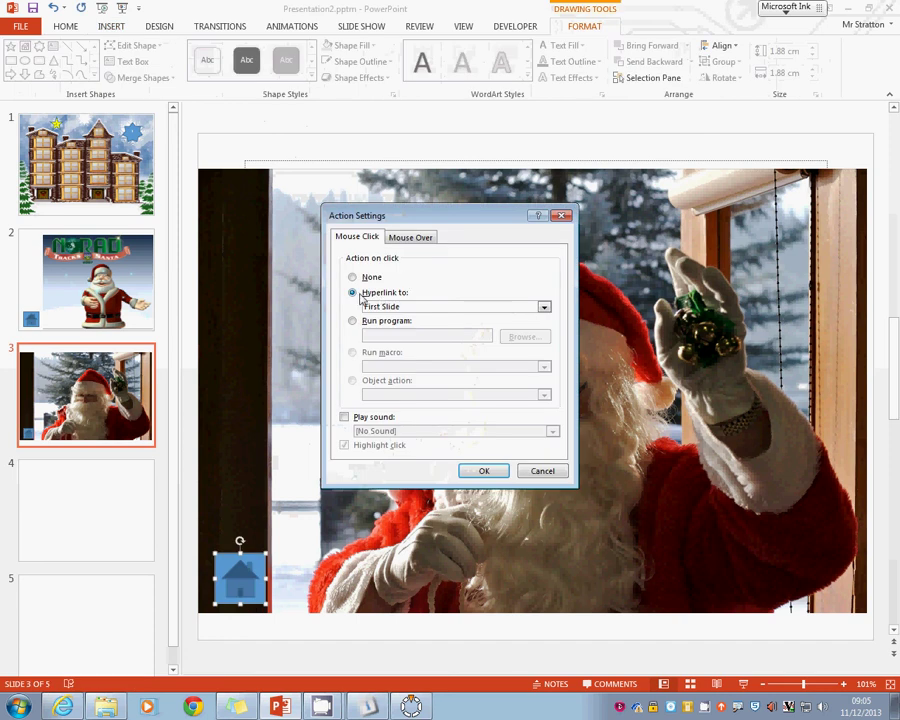
{"action": "left_click", "coordinate": [486, 473]}
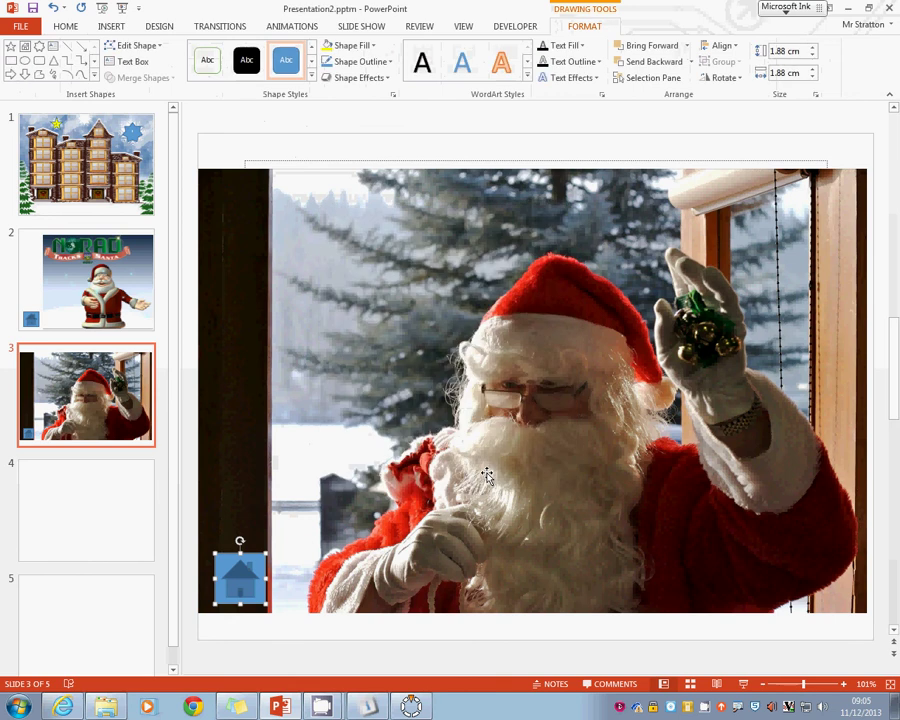
{"action": "left_click", "coordinate": [333, 145]}
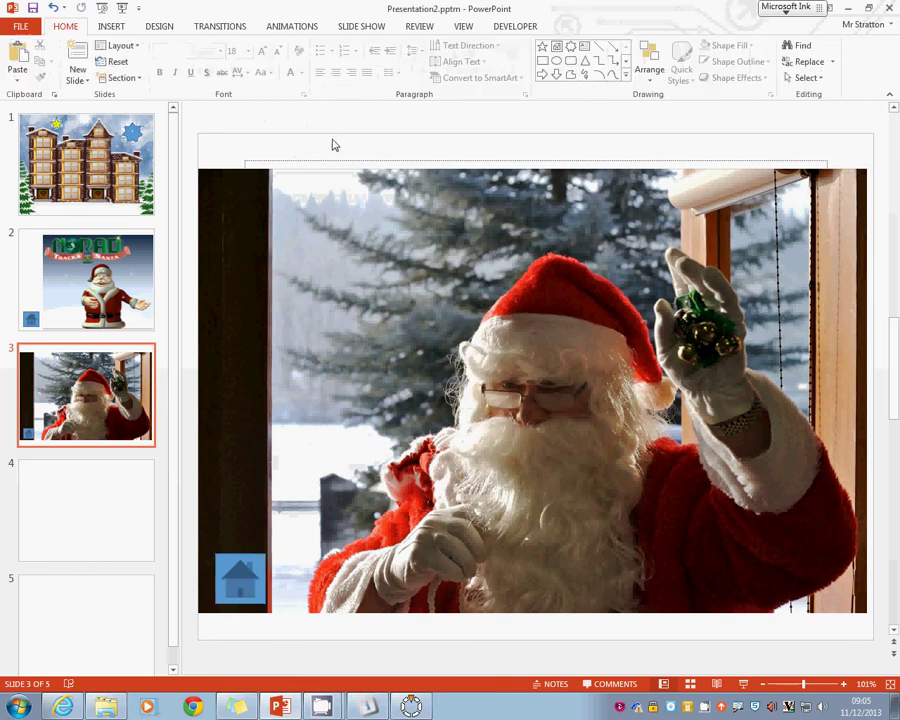
Add WordArt reading 'Day 2' and place it across the top of the Santa photo
{"action": "left_click", "coordinate": [113, 30]}
{"action": "left_click", "coordinate": [575, 63]}
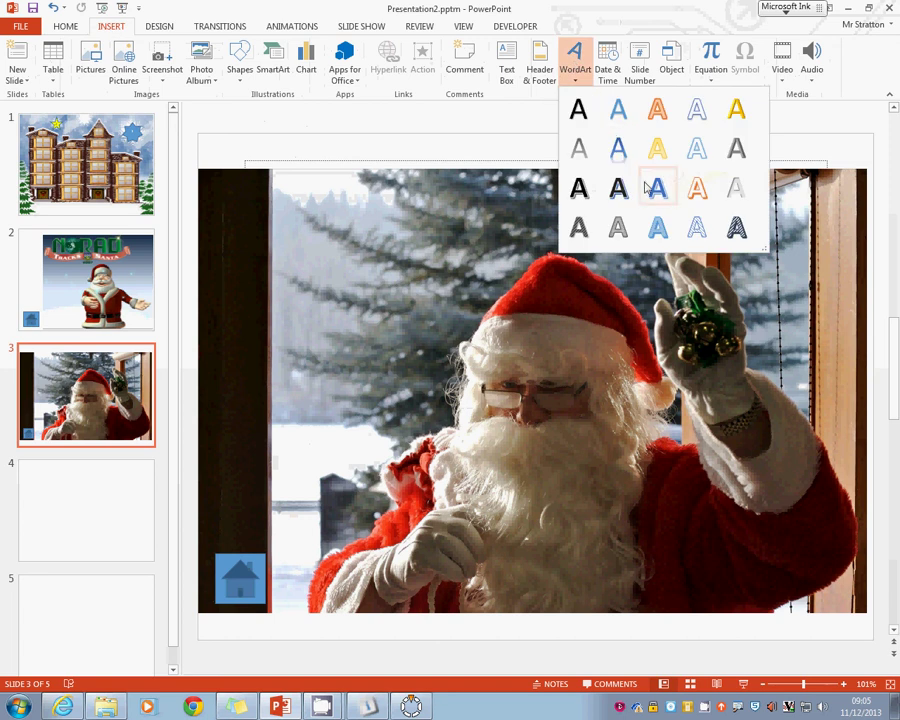
{"action": "left_click", "coordinate": [692, 110]}
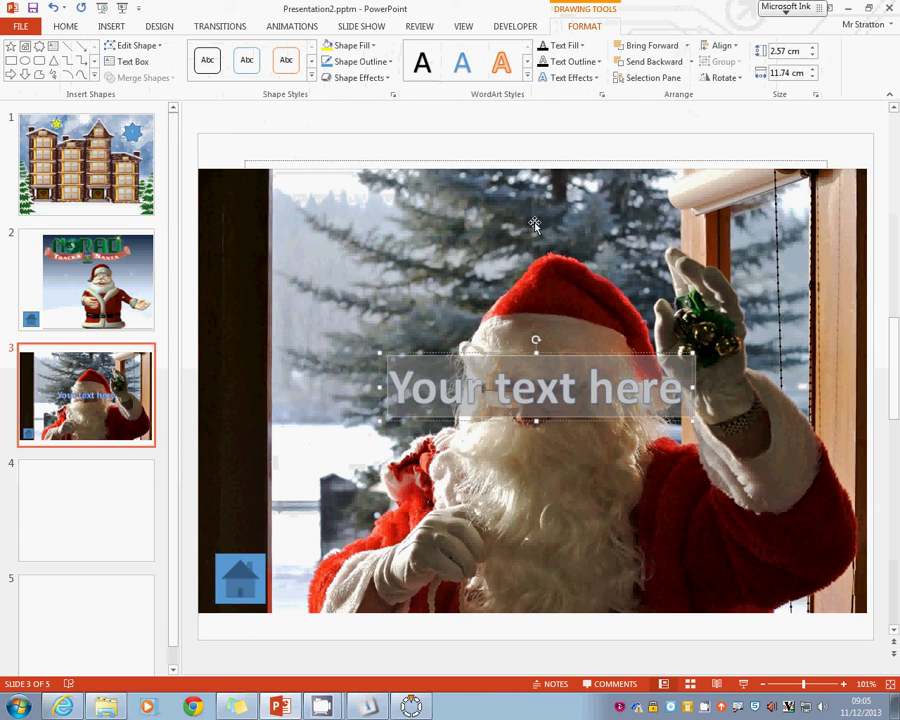
{"action": "type", "text": "Day 2"}
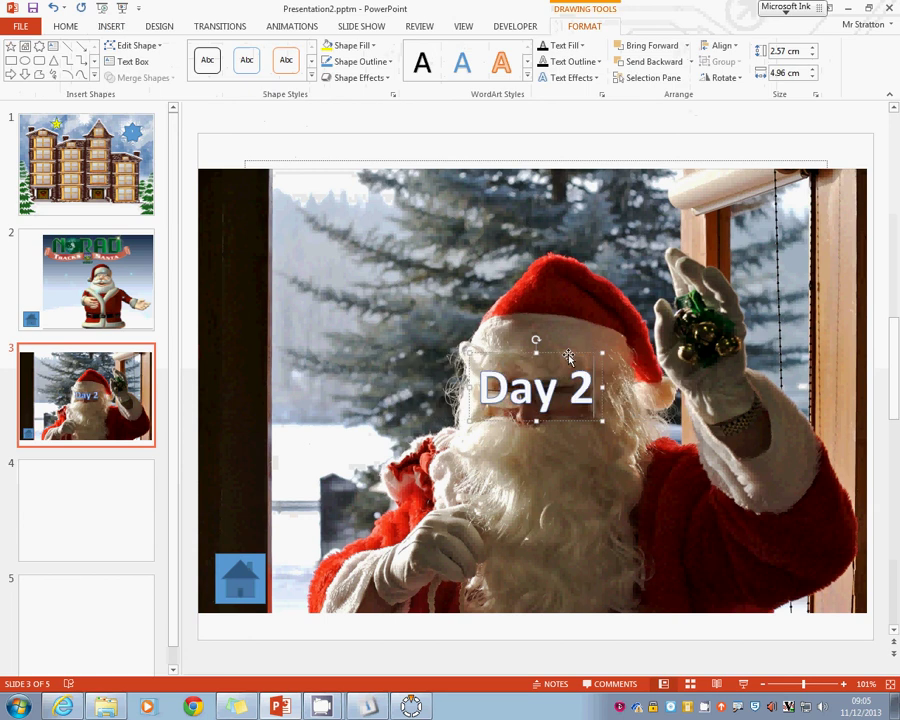
{"action": "left_click_drag", "start_coordinate": [587, 347], "coordinate": [556, 155]}
{"action": "left_click", "coordinate": [670, 153]}
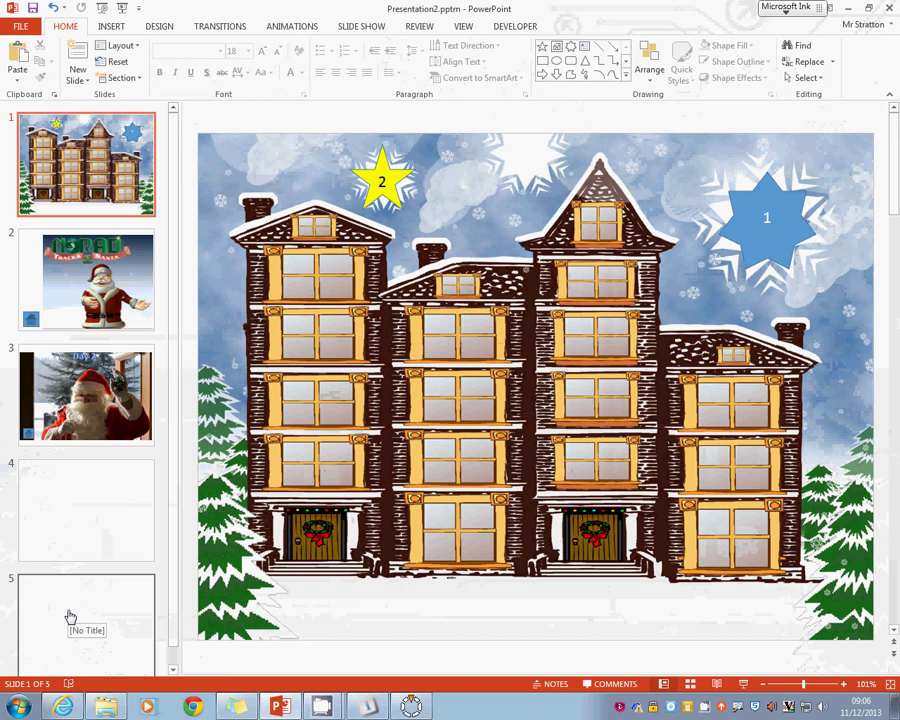
Check the Day 2 Santa slide, then return to the building slide
{"action": "left_click", "coordinate": [112, 426]}
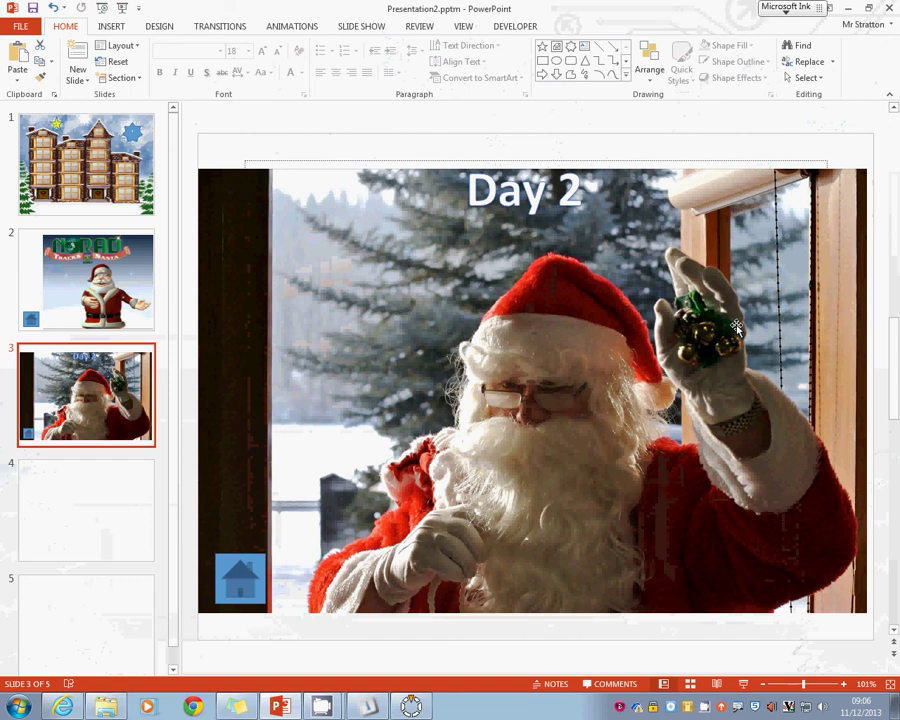
{"action": "left_click", "coordinate": [88, 160]}
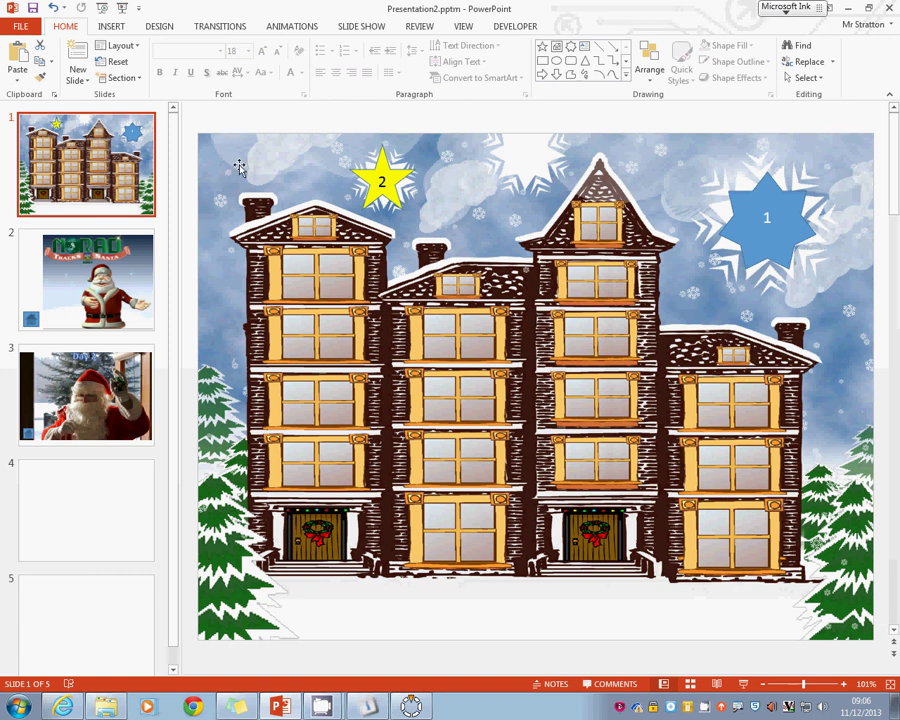
Draw a rectangle over a central tower window and give it a bevel effect
{"action": "left_click", "coordinate": [112, 27]}
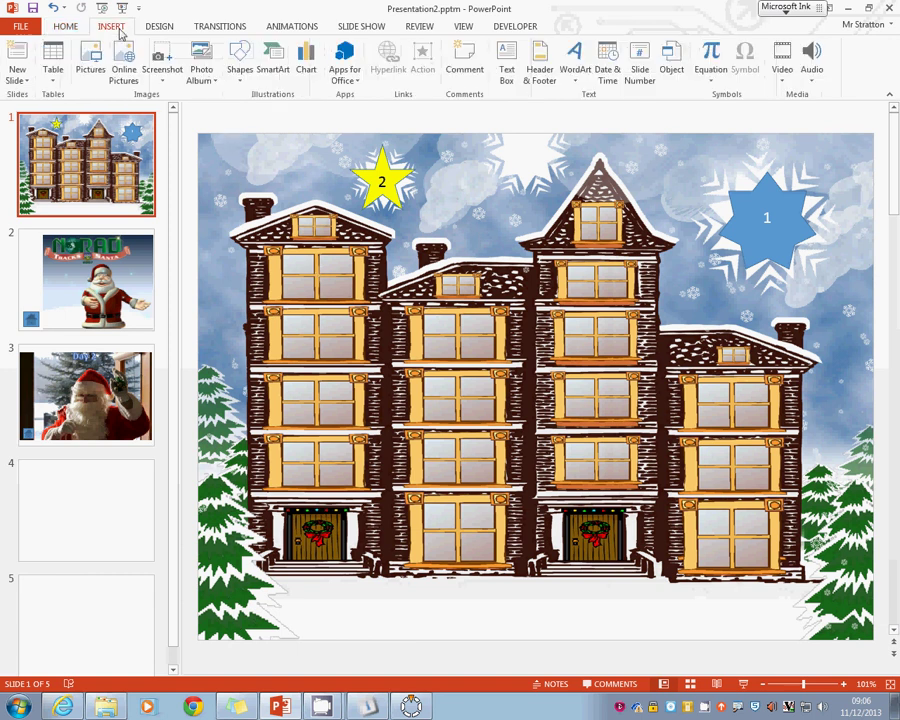
{"action": "left_click", "coordinate": [239, 60]}
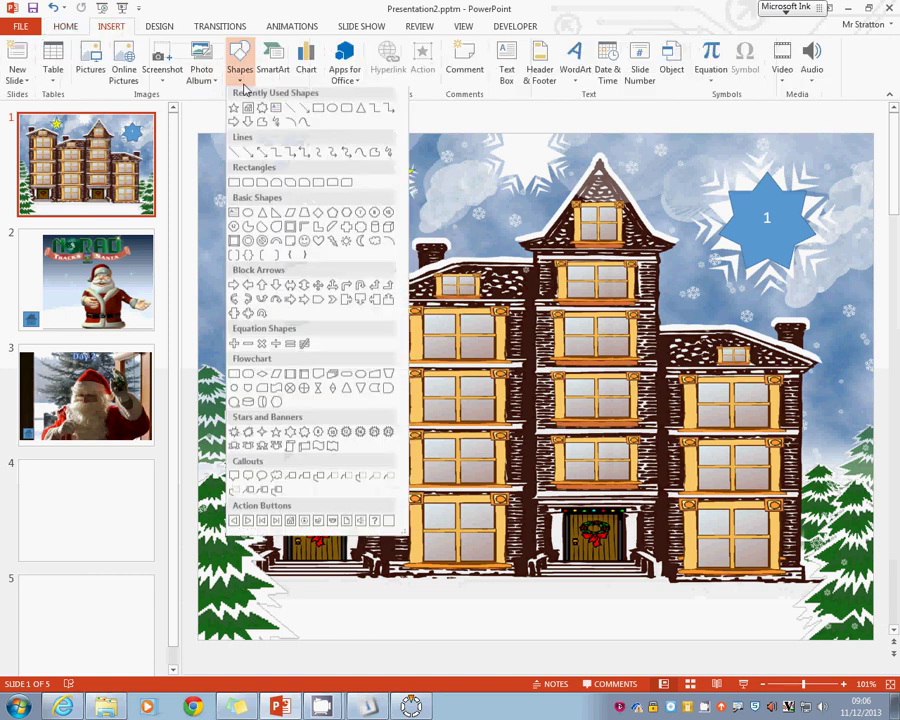
{"action": "left_click", "coordinate": [236, 187]}
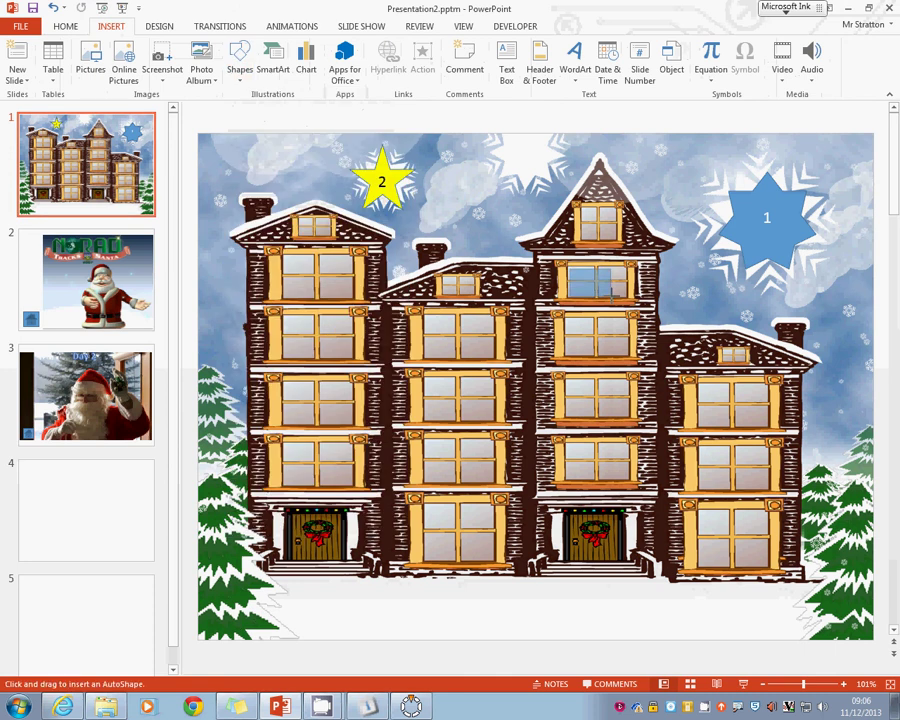
{"action": "mouse_move", "coordinate": [567, 265]}
{"action": "left_mouse_down"}
{"action": "mouse_move", "coordinate": [628, 295]}
{"action": "mouse_move", "coordinate": [610, 274]}
{"action": "left_mouse_up"}
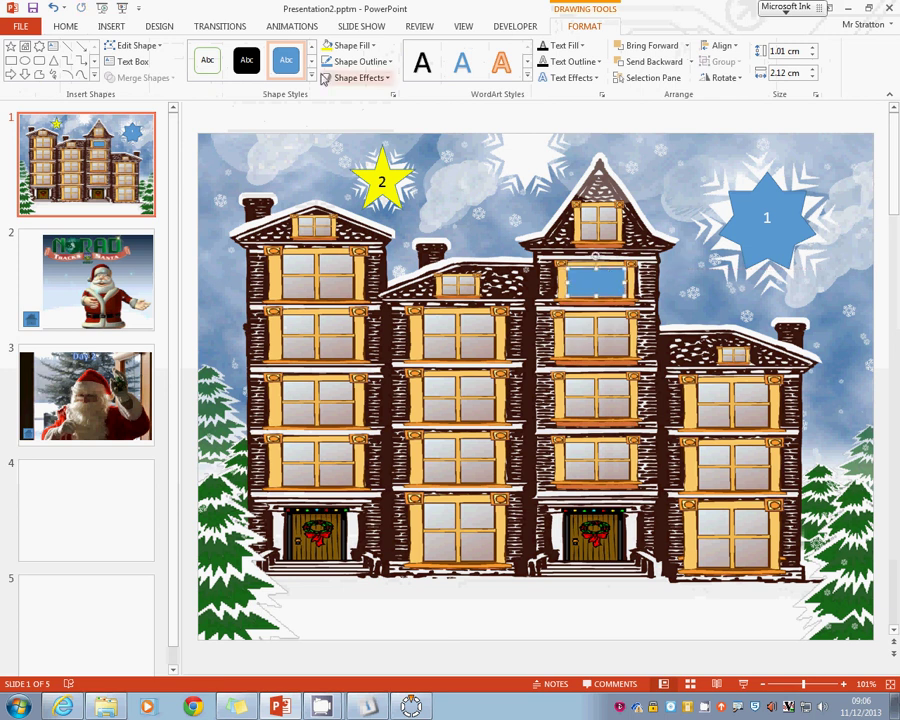
{"action": "left_click", "coordinate": [388, 80]}
{"action": "mouse_move", "coordinate": [405, 118]}
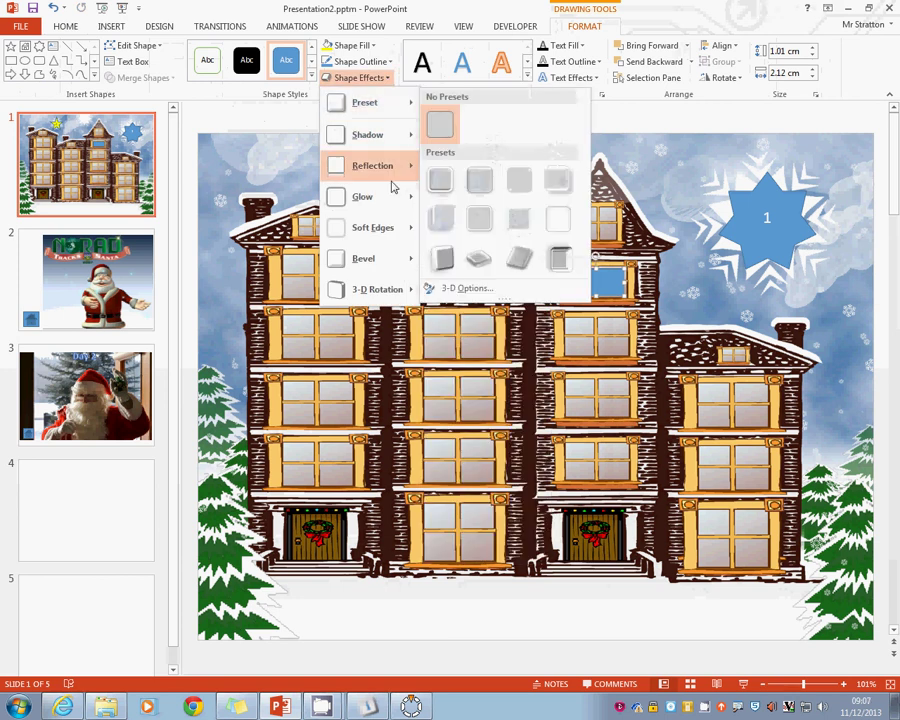
{"action": "mouse_move", "coordinate": [380, 261]}
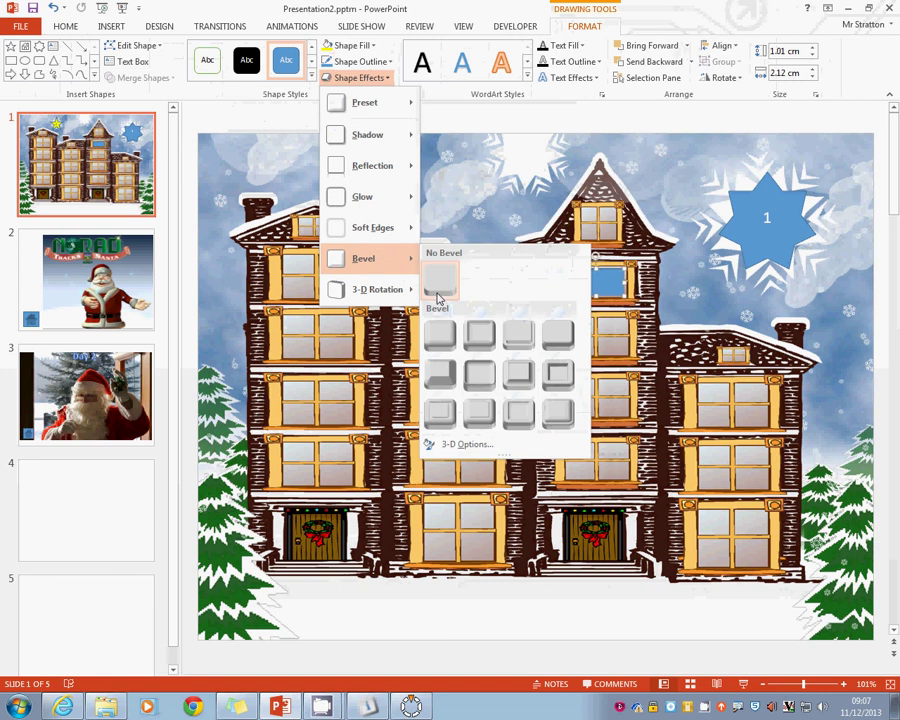
{"action": "left_click", "coordinate": [440, 335]}
Move the bevelled rectangle down one window and label it 3
{"action": "left_click_drag", "start_coordinate": [590, 280], "coordinate": [594, 334]}
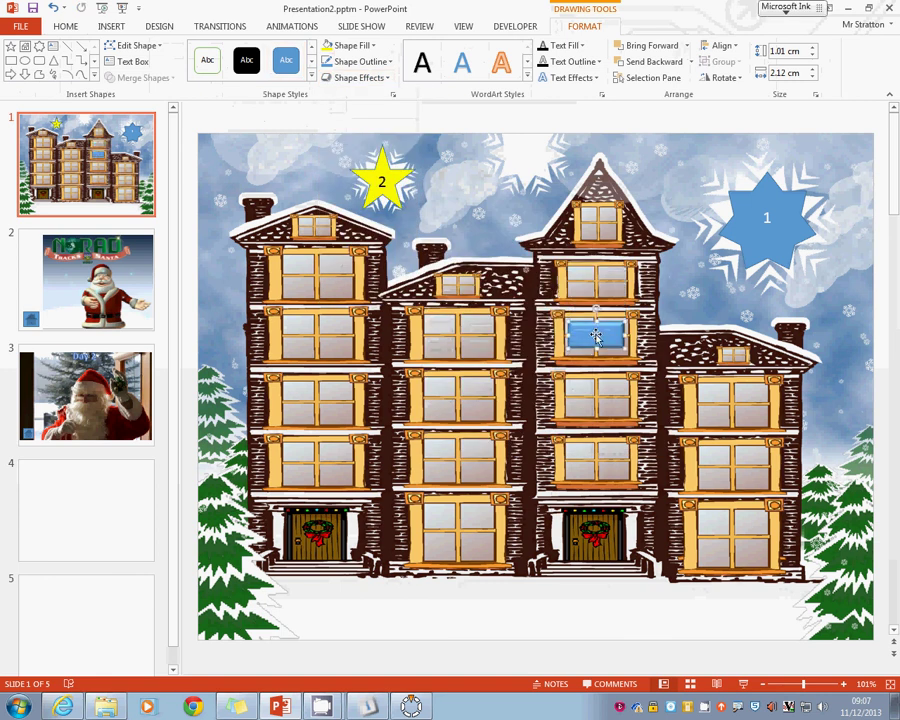
{"action": "left_click", "coordinate": [691, 320]}
{"action": "left_click", "coordinate": [596, 337]}
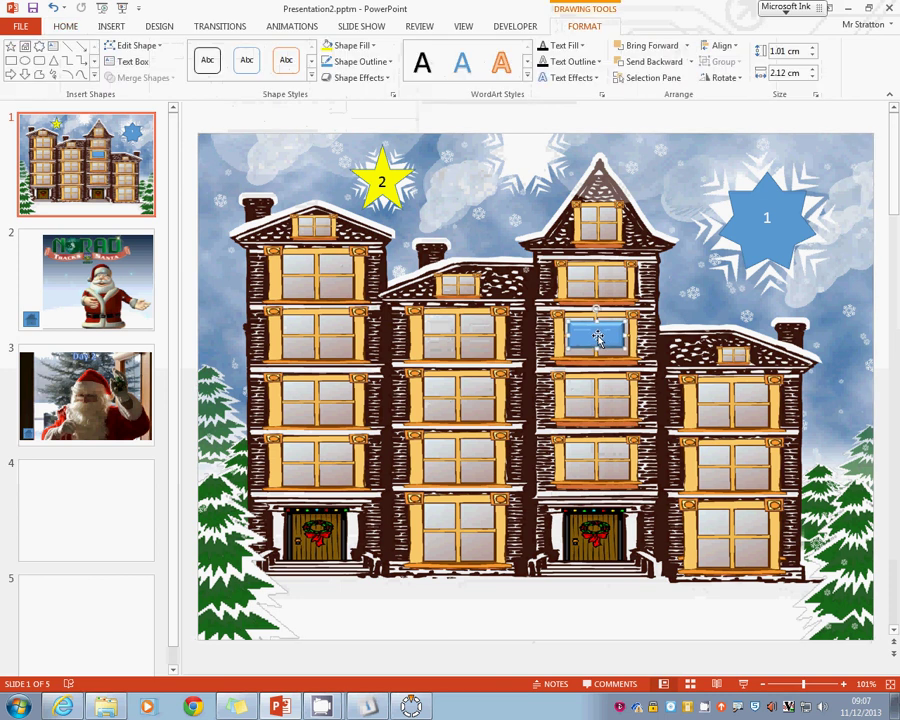
{"action": "type", "text": "3"}
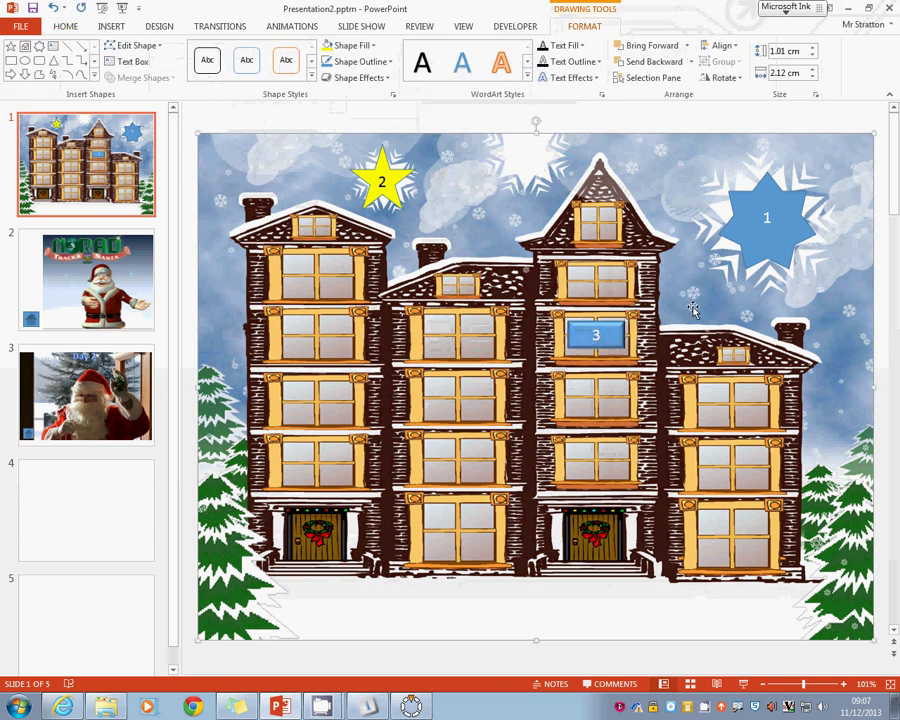
{"action": "left_click", "coordinate": [690, 306]}
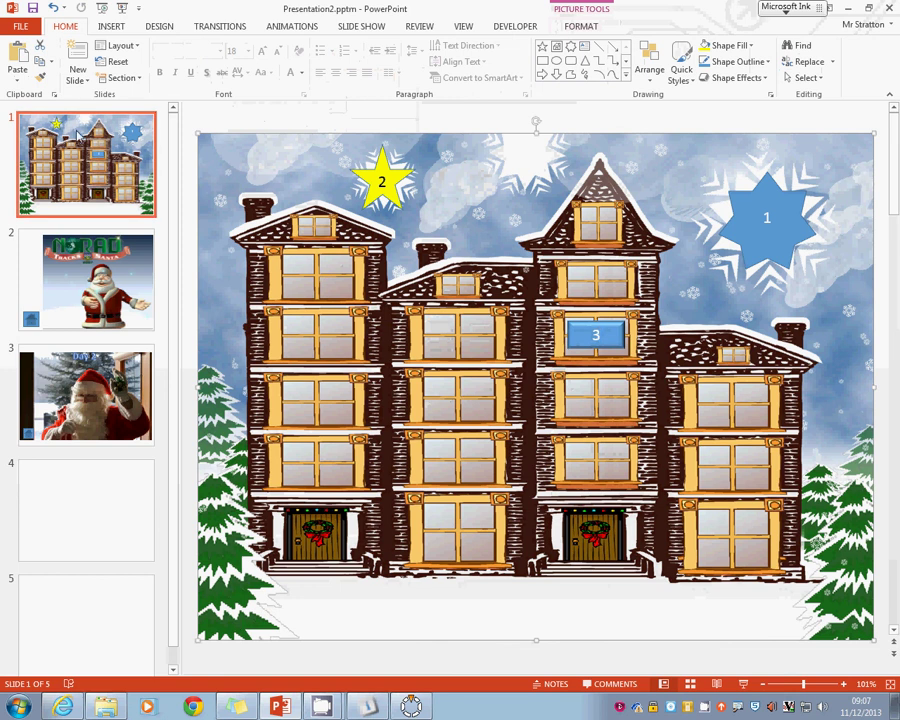
Hyperlink the rectangle labelled 3 to Slide 4 in this document
{"action": "left_click", "coordinate": [615, 333]}
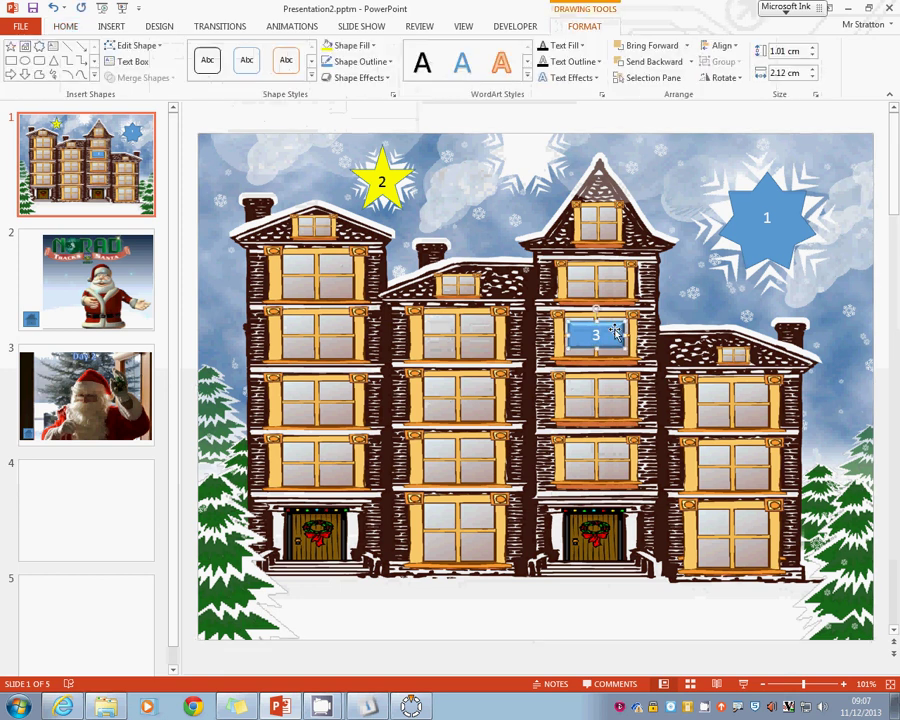
{"action": "right_click", "coordinate": [615, 333]}
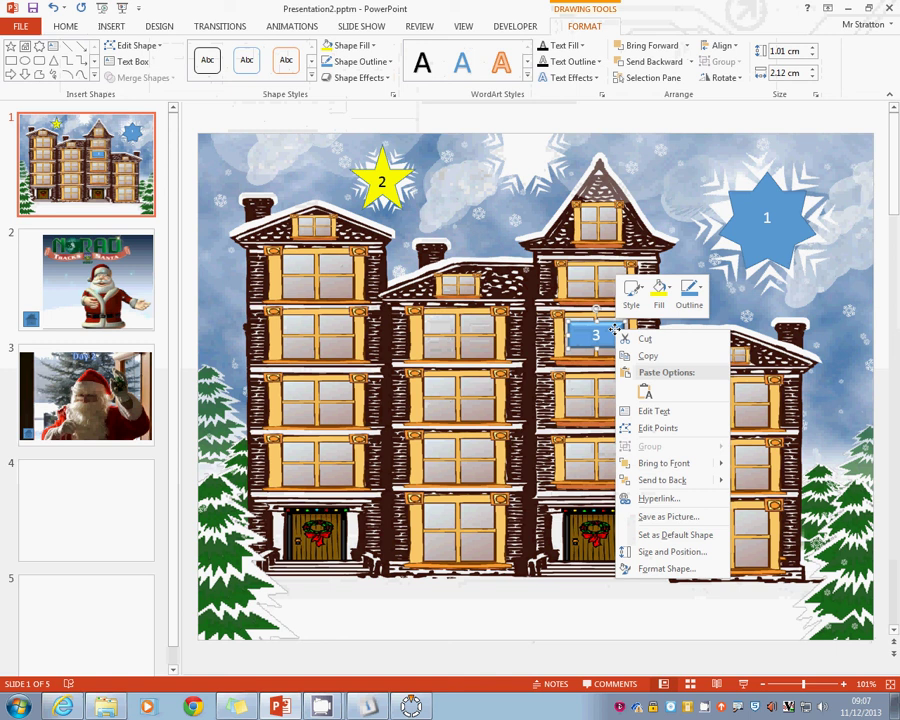
{"action": "left_click", "coordinate": [674, 498]}
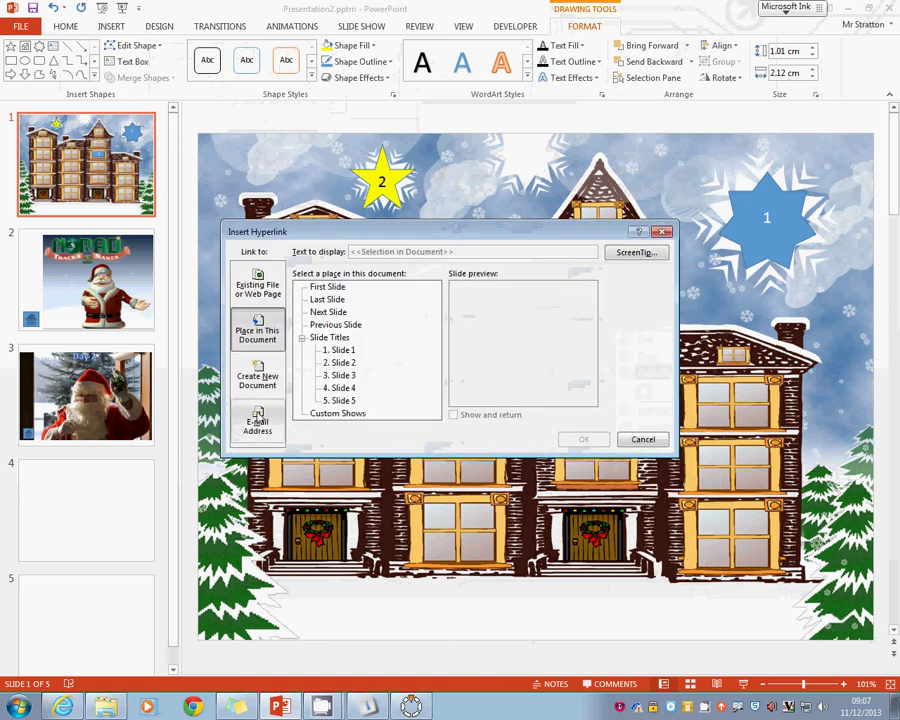
{"action": "left_click", "coordinate": [330, 390]}
{"action": "left_click", "coordinate": [598, 440]}
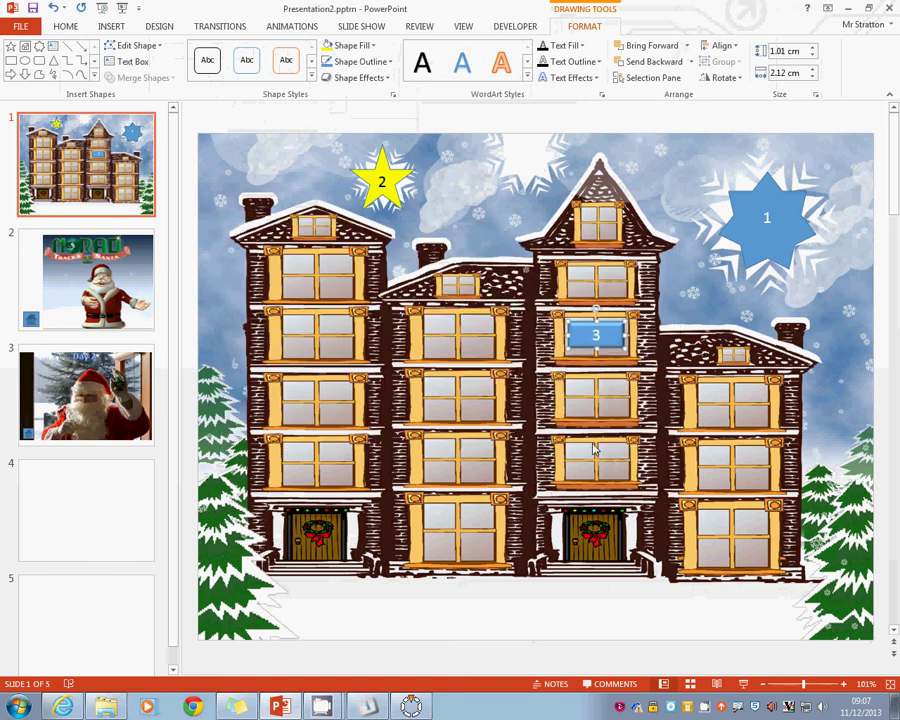
Preview the NORAD Santa slide as a show, then search online pictures for 'Snow'
{"action": "left_click", "coordinate": [66, 504]}
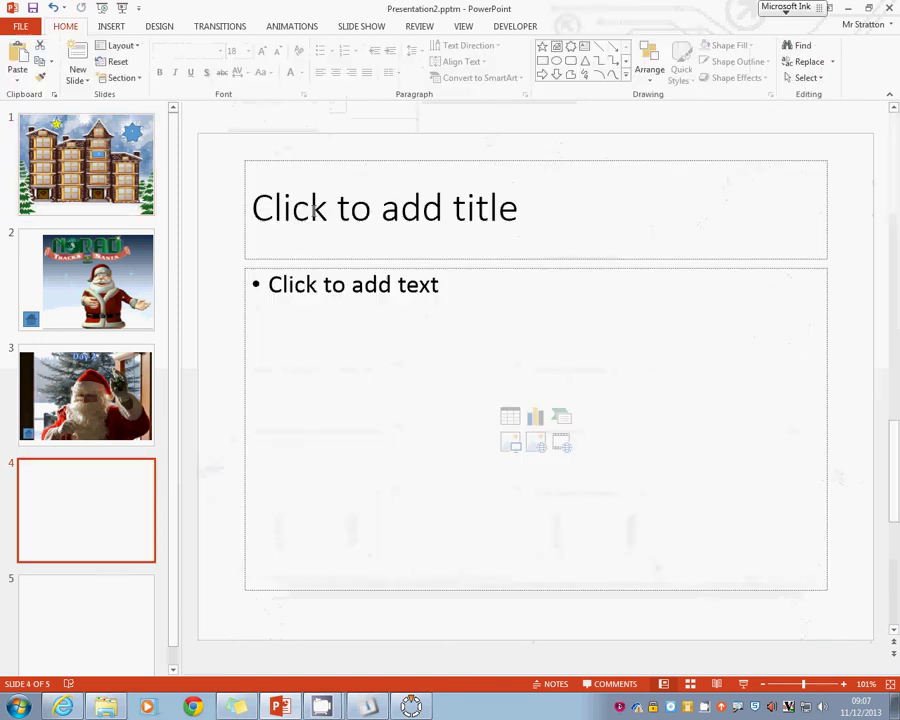
{"action": "left_click", "coordinate": [103, 8]}
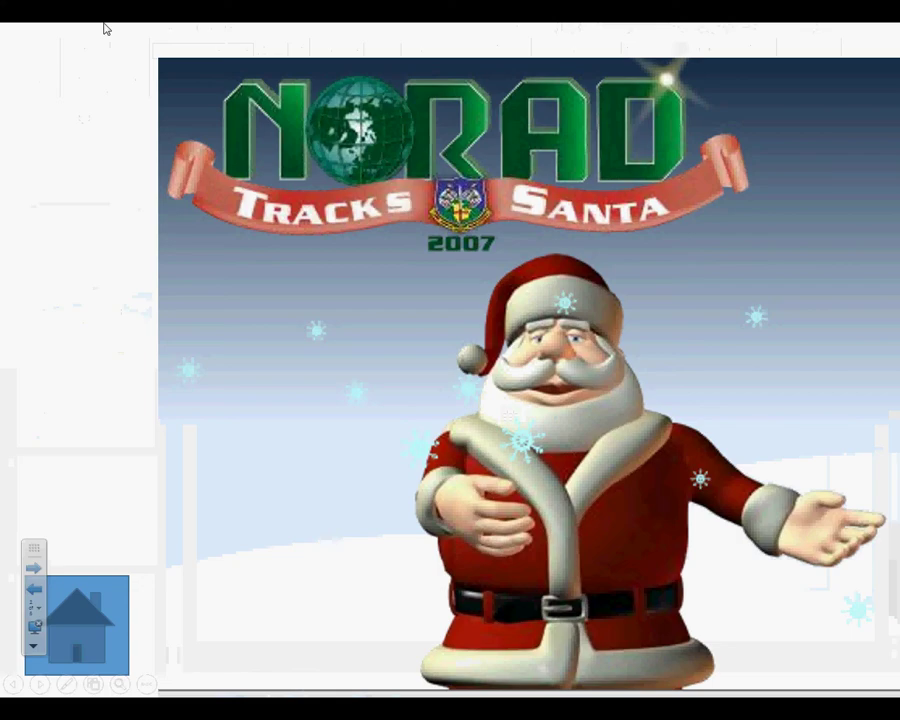
{"action": "key", "text": "Escape"}
{"action": "left_click", "coordinate": [106, 27]}
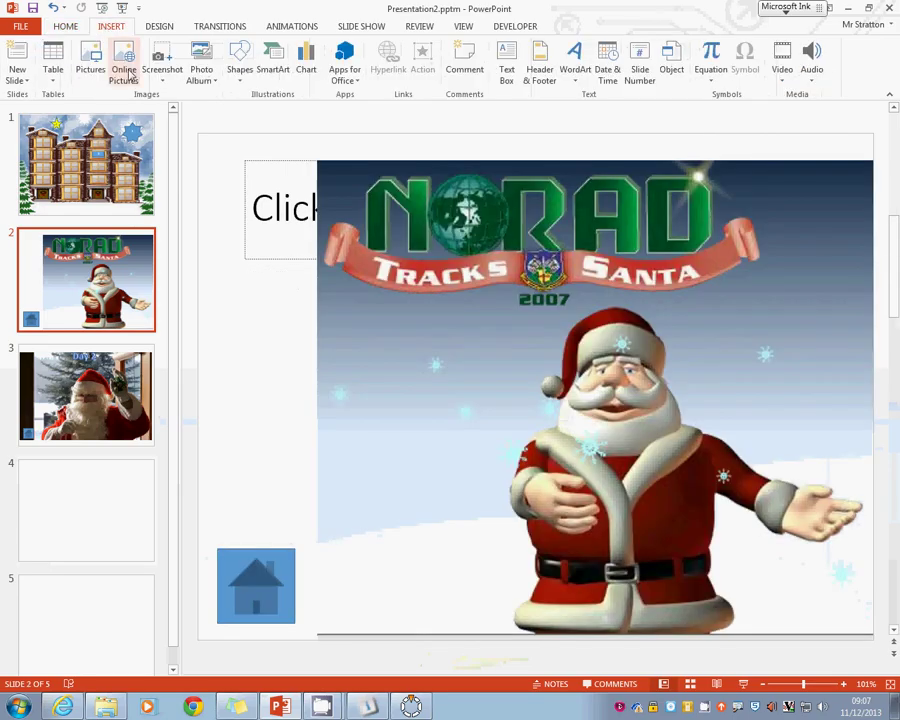
{"action": "left_click", "coordinate": [124, 56]}
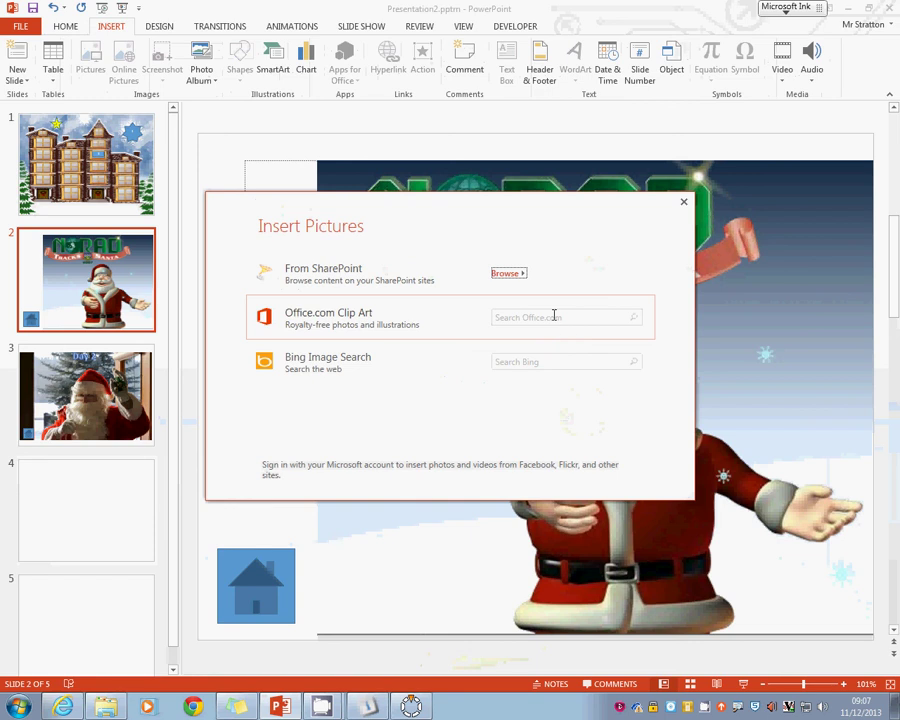
{"action": "left_click", "coordinate": [556, 360]}
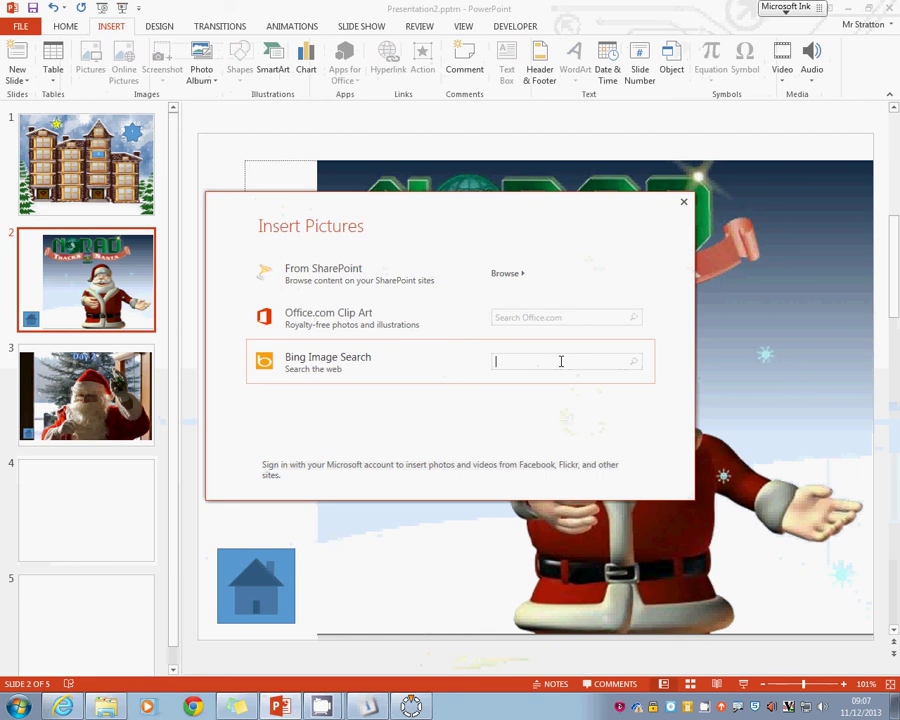
{"action": "type", "text": "Snow"}
{"action": "key", "text": "Return"}
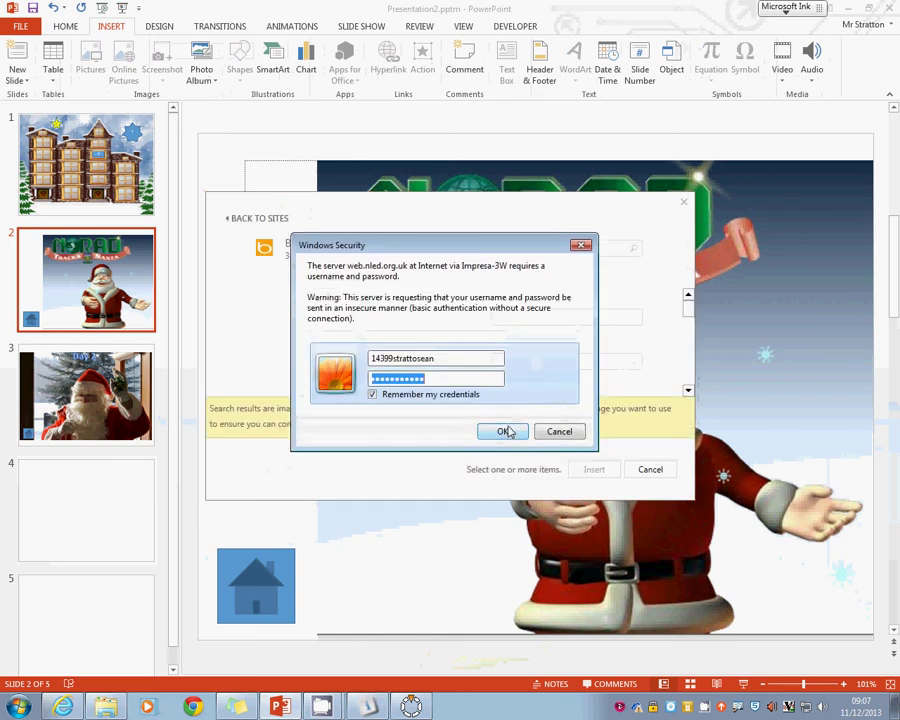
Insert the fox-in-snow picture from the search results
{"action": "left_click", "coordinate": [507, 431]}
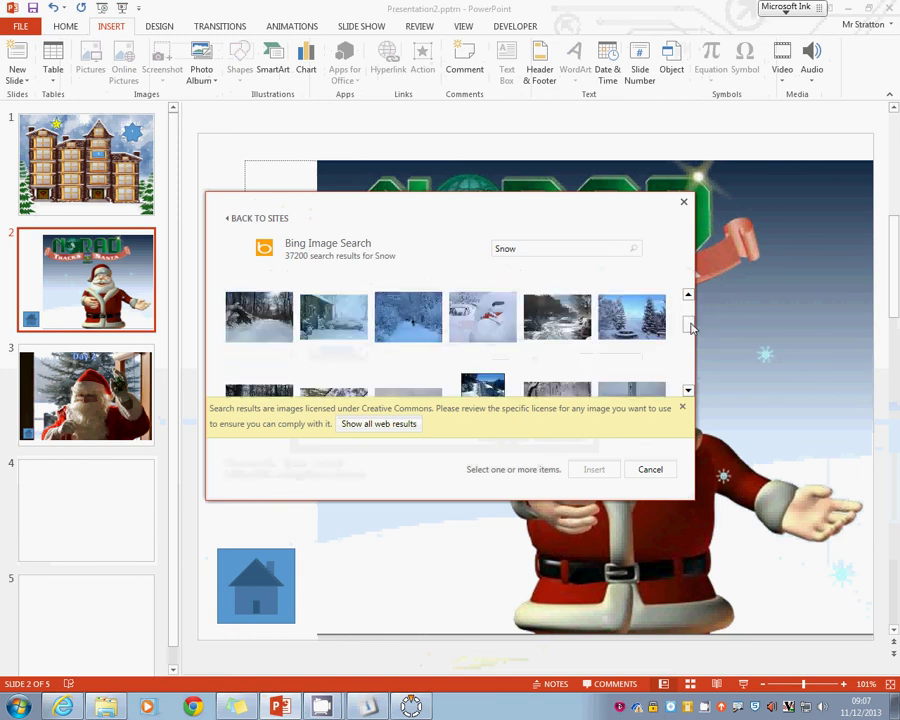
{"action": "left_click_drag", "start_coordinate": [690, 316], "coordinate": [689, 333]}
{"action": "scroll", "coordinate": [689, 337], "scroll_direction": "down", "scroll_amount": 2}
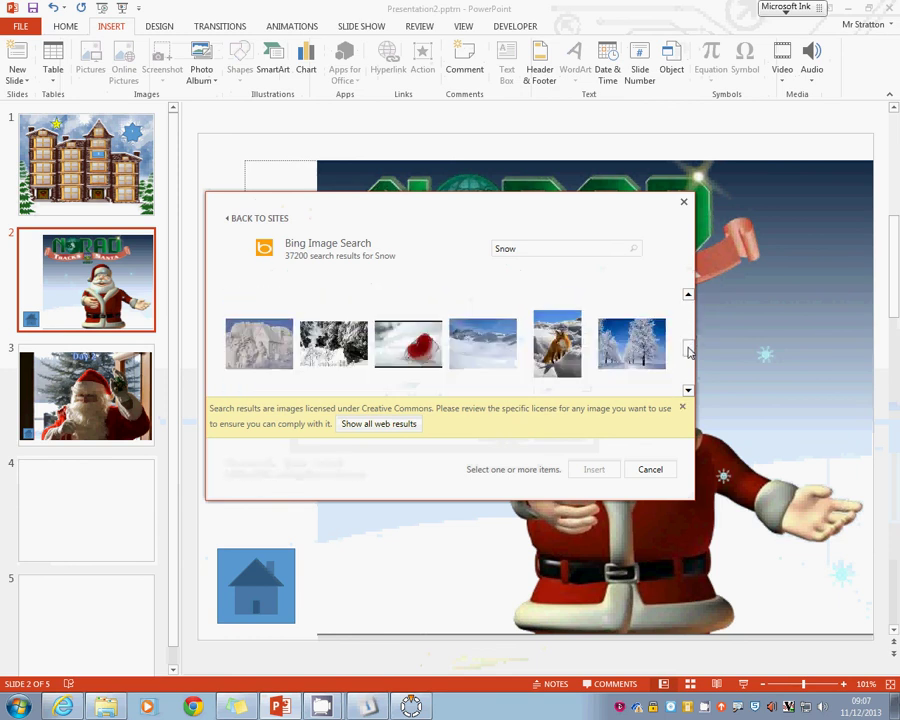
{"action": "left_click", "coordinate": [562, 330]}
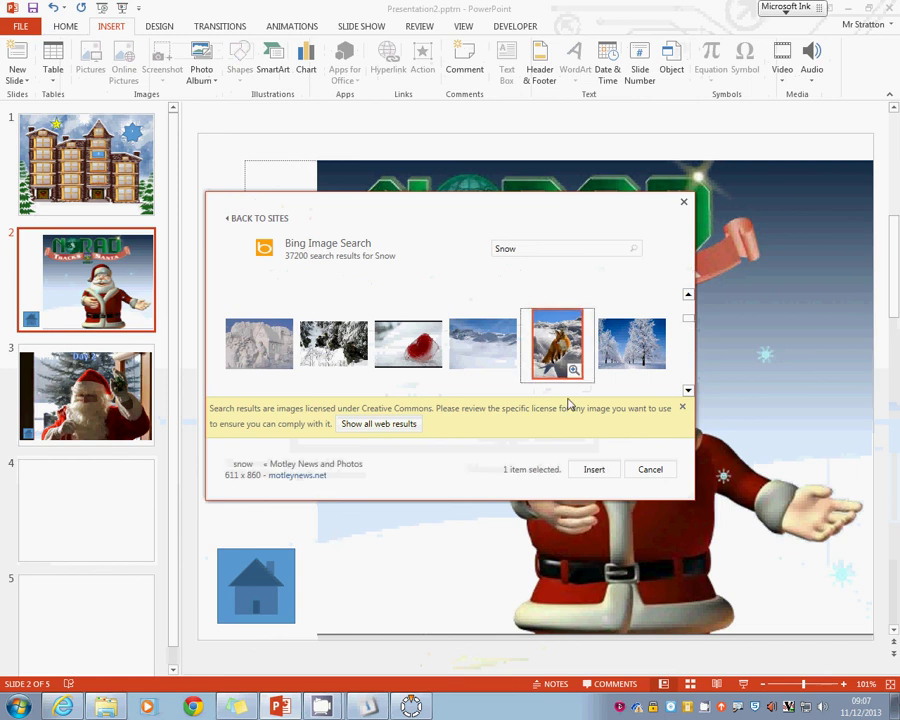
{"action": "left_click", "coordinate": [598, 469]}
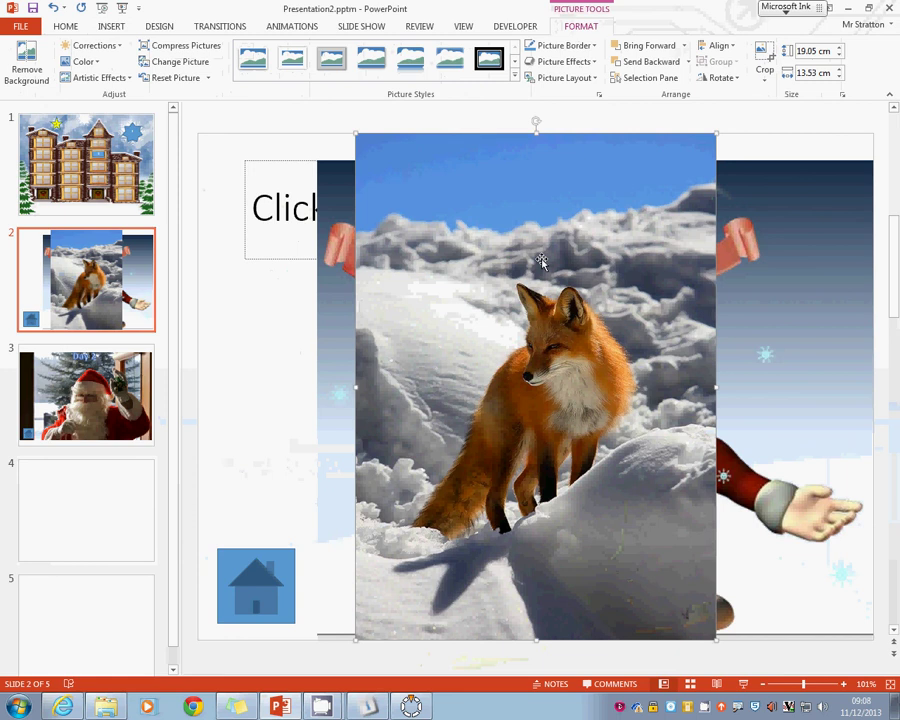
Delete the fox picture from slide 2 and open blank slide 4
{"action": "left_click_drag", "start_coordinate": [538, 261], "coordinate": [489, 357]}
{"action": "key", "text": "Delete"}
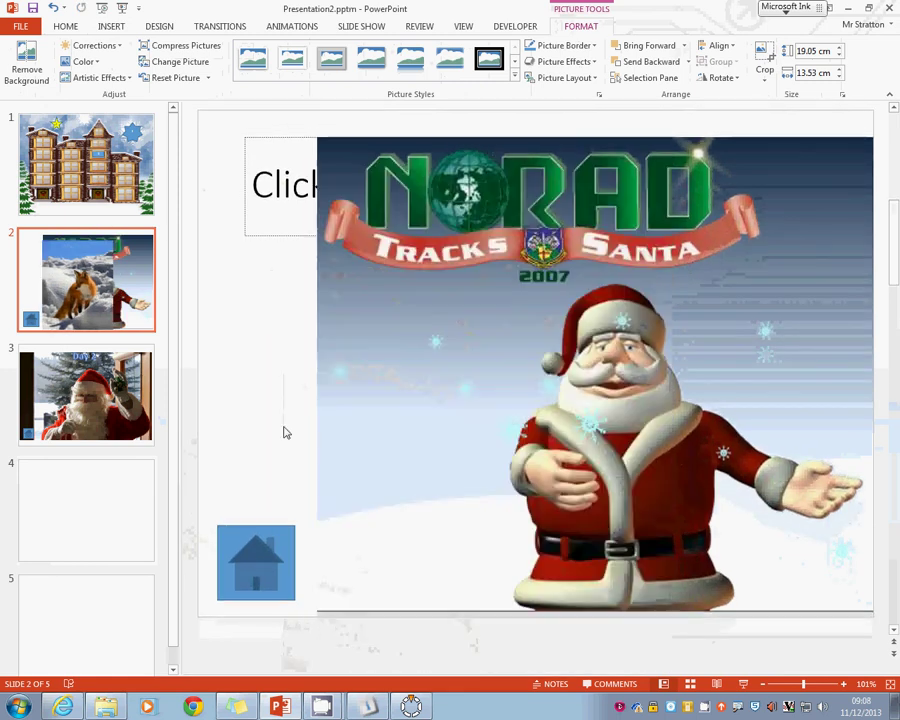
{"action": "left_click", "coordinate": [64, 486]}
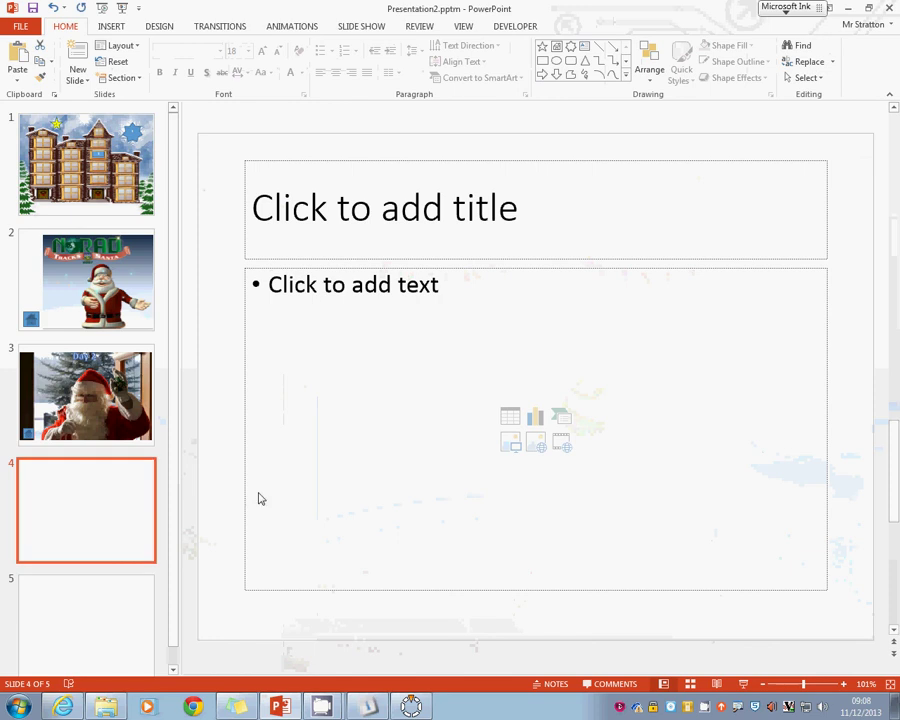
Paste two copies of the blank slide after slide 4
{"action": "left_click", "coordinate": [442, 412]}
{"action": "key", "text": "ctrl+v"}
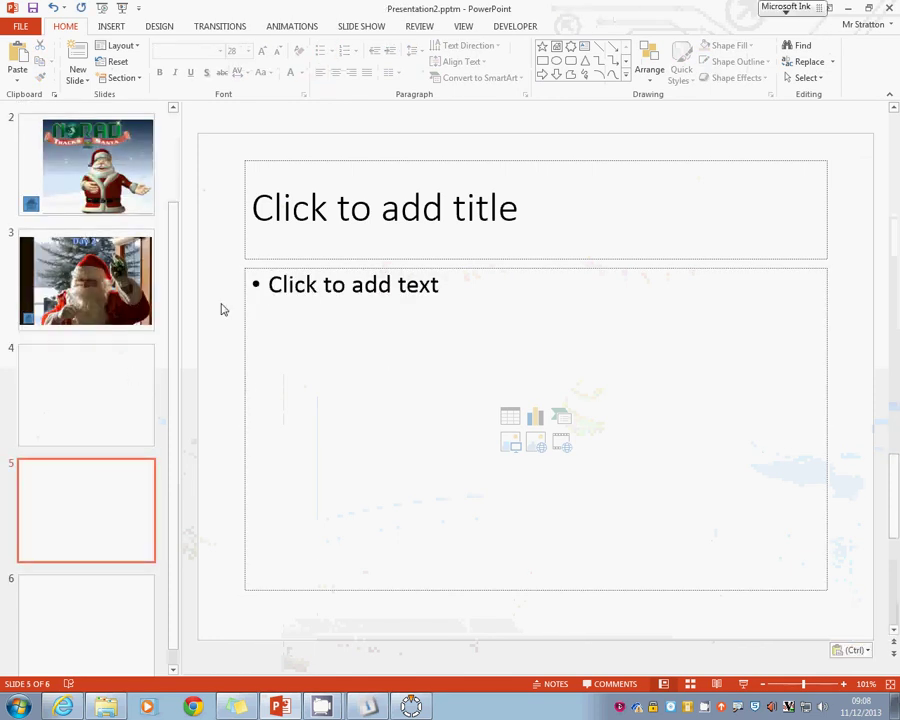
{"action": "key", "text": "ctrl"}
{"action": "key", "text": "ctrl+v"}
On slide 4, search online pictures for 'snow' and insert the fox-in-snow photo
{"action": "left_click", "coordinate": [100, 318]}
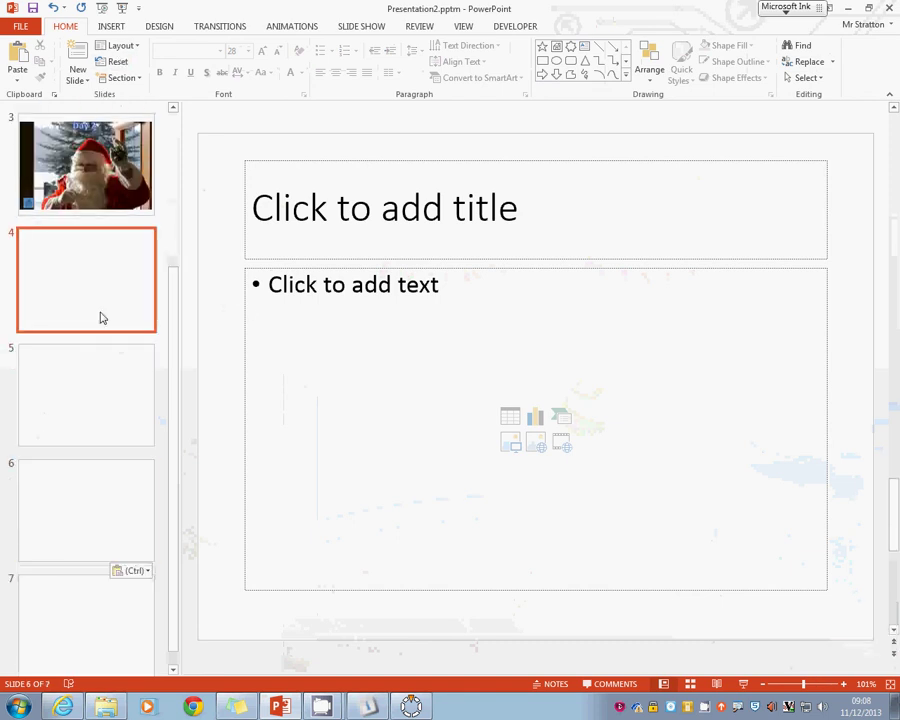
{"action": "left_click", "coordinate": [111, 26]}
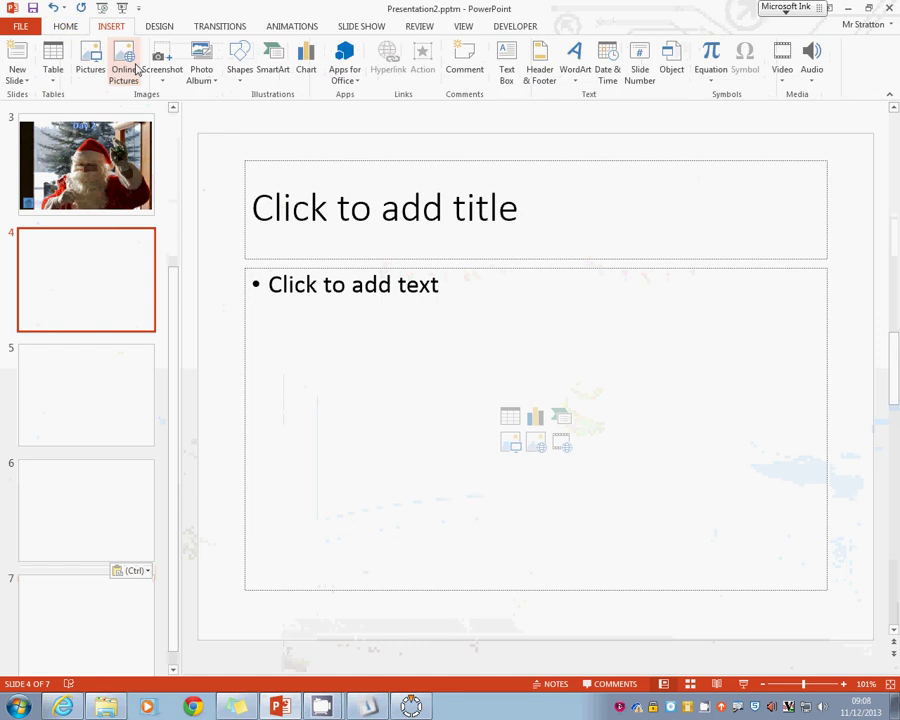
{"action": "left_click", "coordinate": [134, 66]}
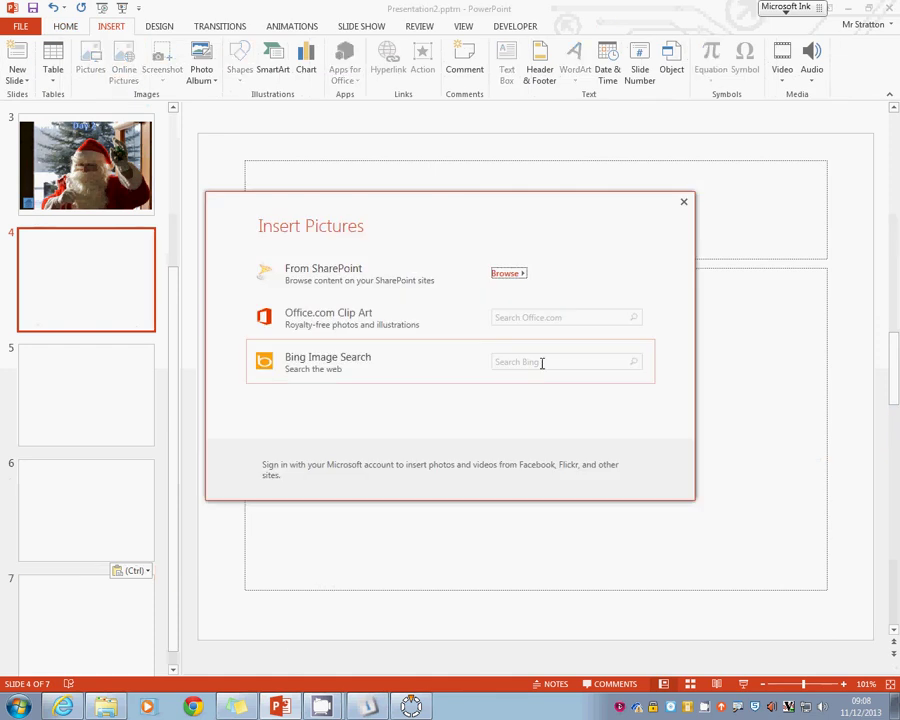
{"action": "left_click", "coordinate": [542, 362]}
{"action": "type", "text": "snow"}
{"action": "key", "text": "Return"}
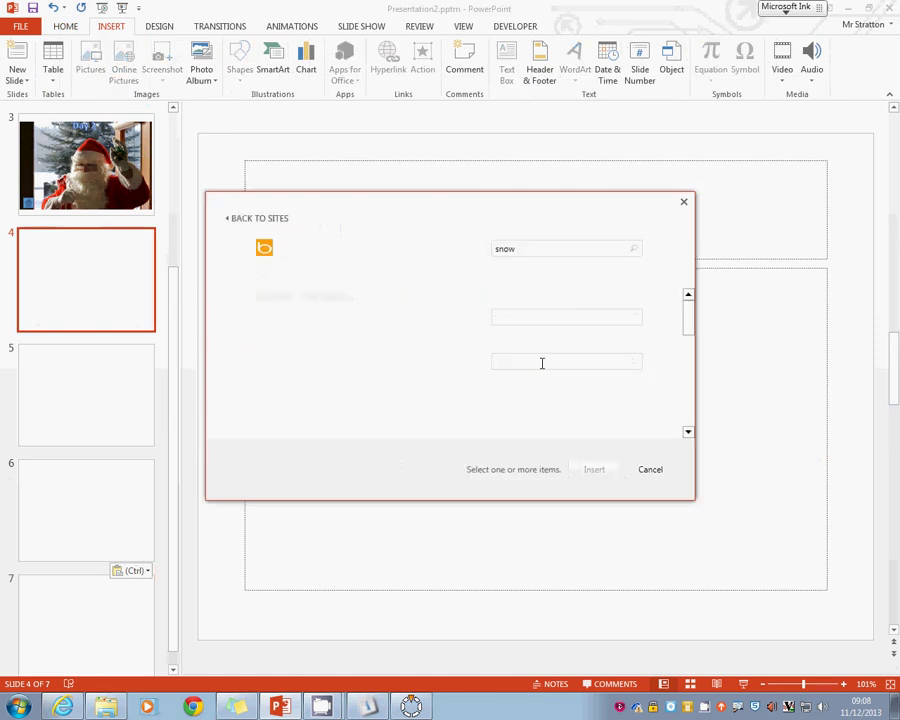
{"action": "scroll", "coordinate": [685, 350], "scroll_direction": "down", "scroll_amount": 2}
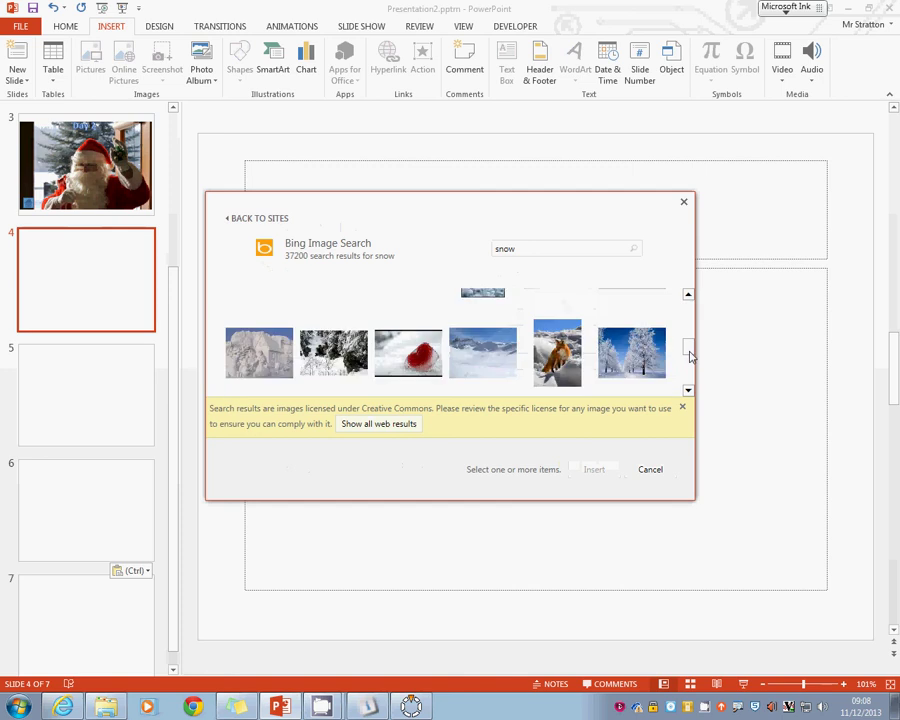
{"action": "left_click", "coordinate": [575, 350]}
{"action": "left_click", "coordinate": [594, 469]}
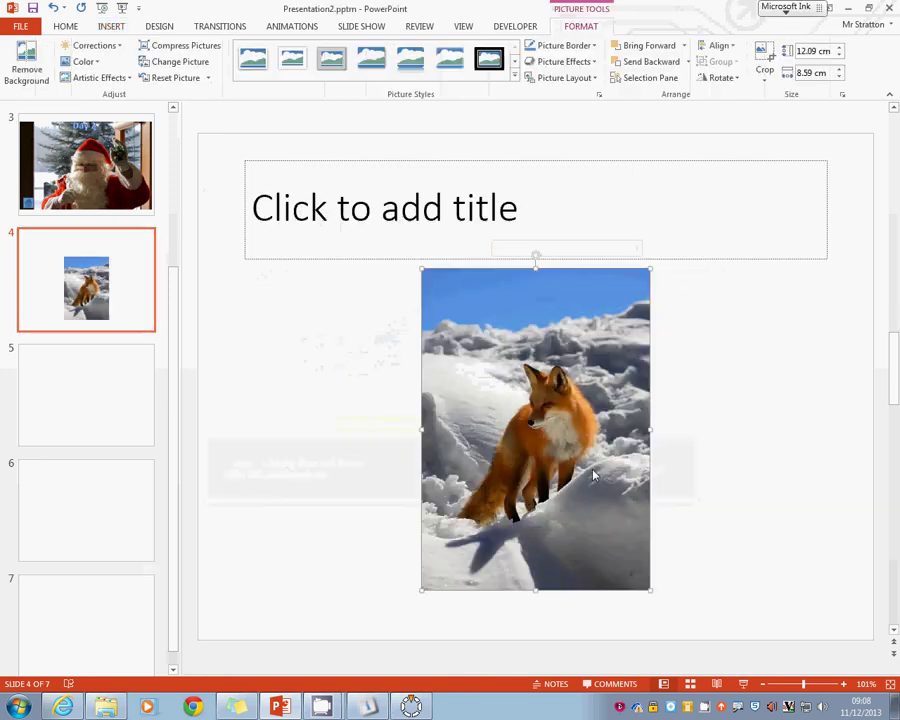
Move the fox photo to the upper right and enlarge it to fill the slide's right side
{"action": "left_click_drag", "start_coordinate": [563, 364], "coordinate": [759, 241]}
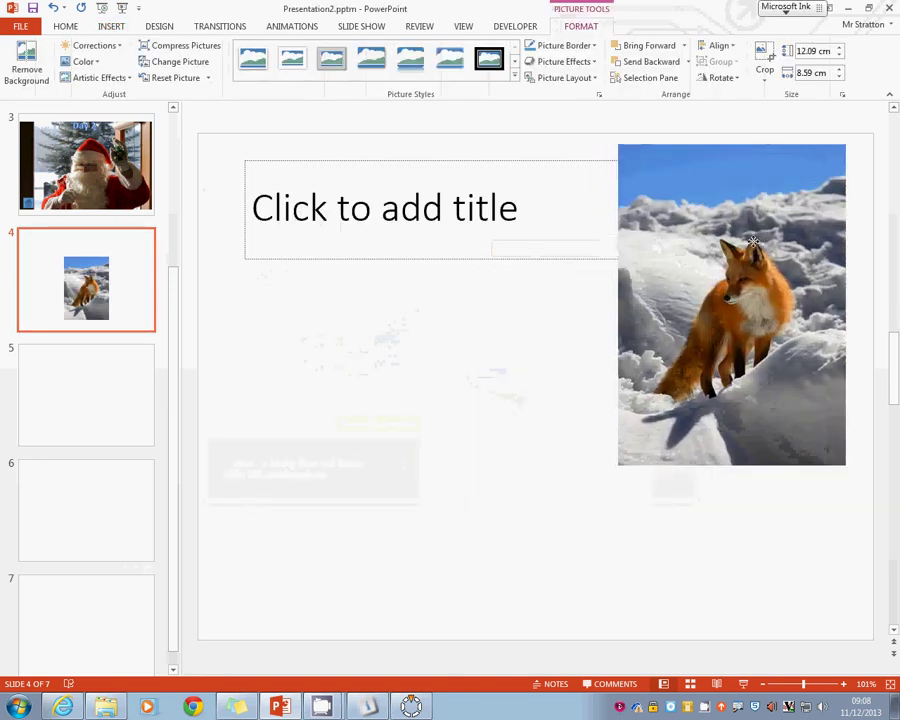
{"action": "left_click_drag", "start_coordinate": [617, 466], "coordinate": [504, 557]}
{"action": "left_click", "coordinate": [336, 482]}
Add a grey and white Home action button on slide 4's left, linked to the first slide
{"action": "left_click", "coordinate": [111, 28]}
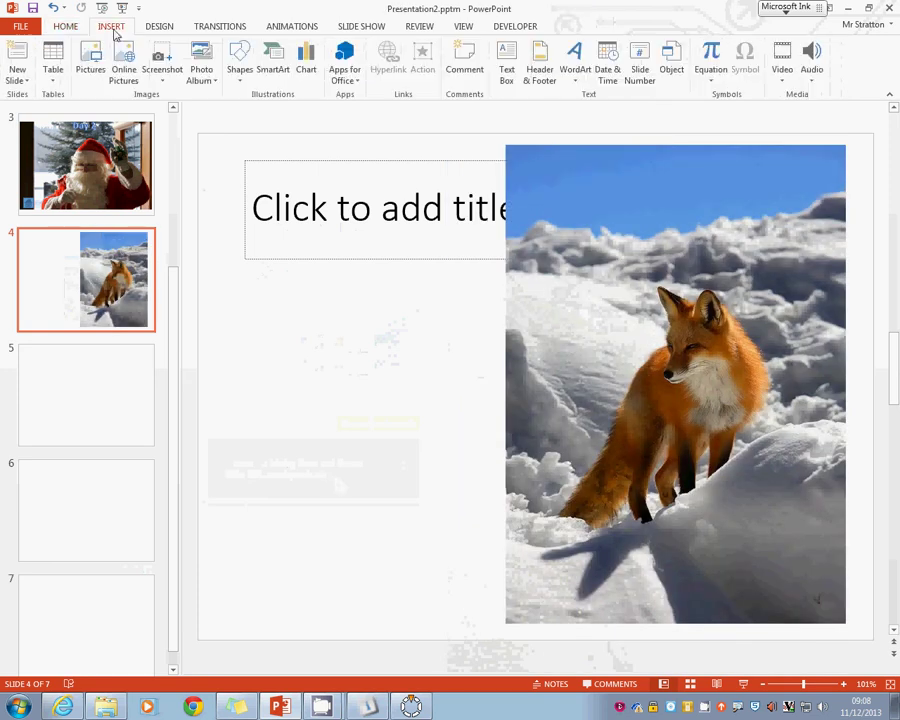
{"action": "left_click", "coordinate": [240, 65]}
{"action": "left_click", "coordinate": [304, 523]}
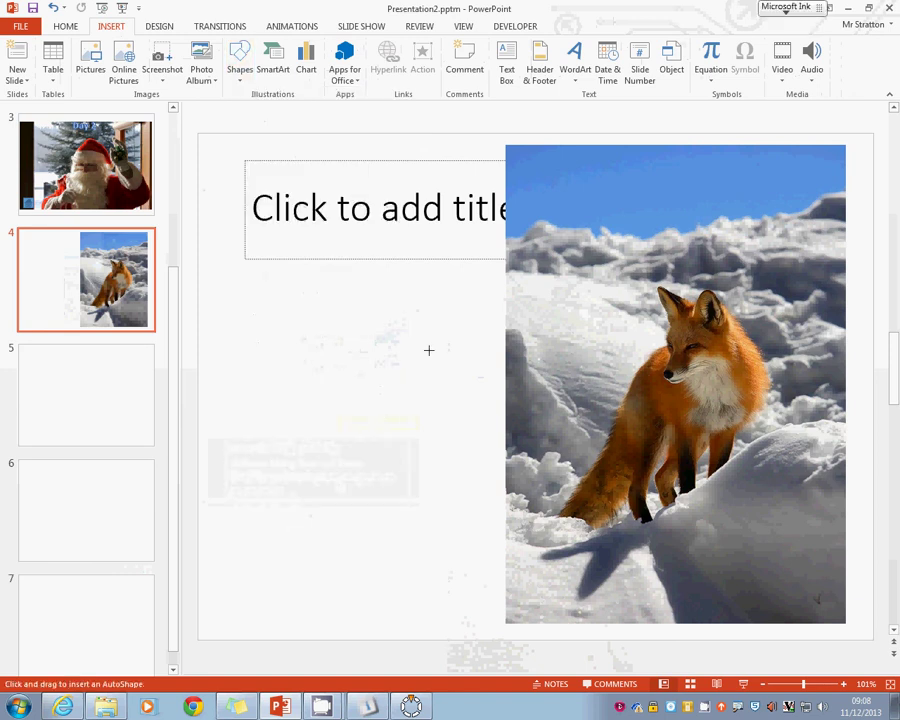
{"action": "mouse_move", "coordinate": [440, 332]}
{"action": "left_mouse_down"}
{"action": "mouse_move", "coordinate": [297, 500]}
{"action": "mouse_move", "coordinate": [250, 583]}
{"action": "mouse_move", "coordinate": [343, 552]}
{"action": "left_mouse_up"}
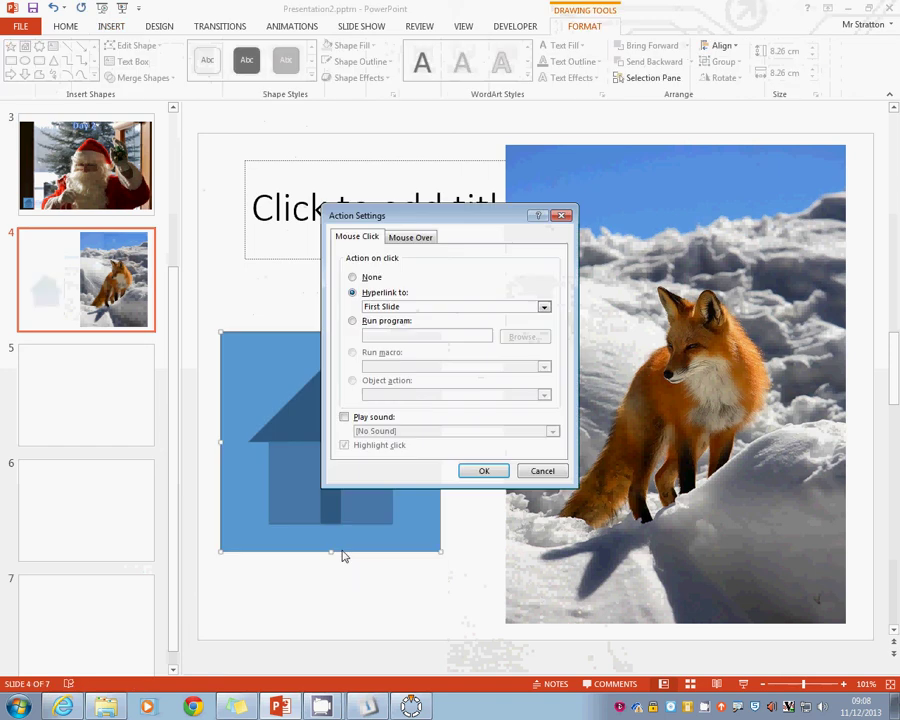
{"action": "left_click", "coordinate": [484, 471]}
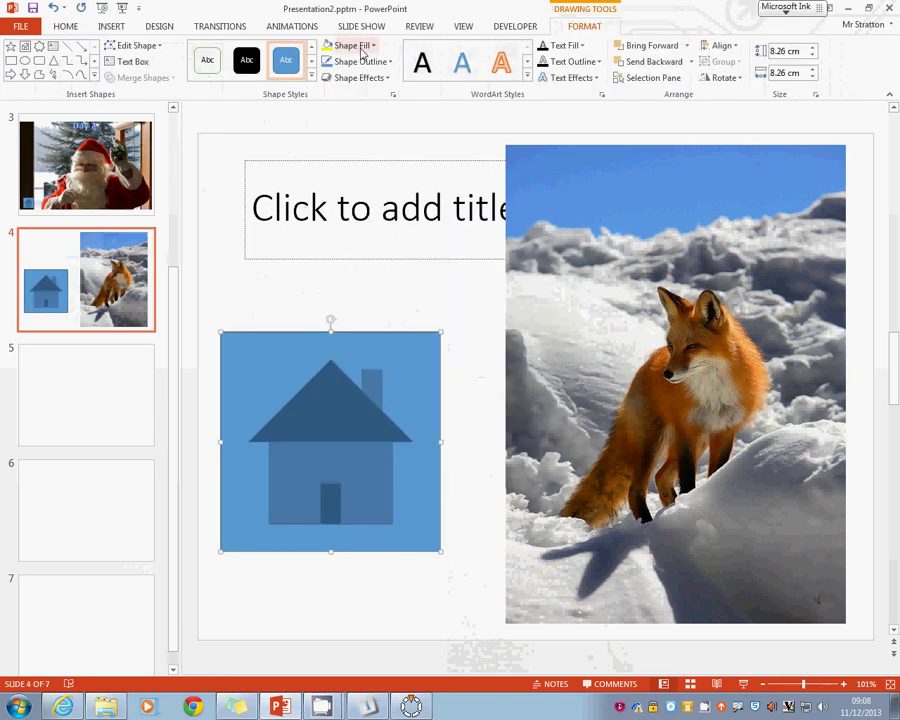
{"action": "left_click", "coordinate": [207, 60]}
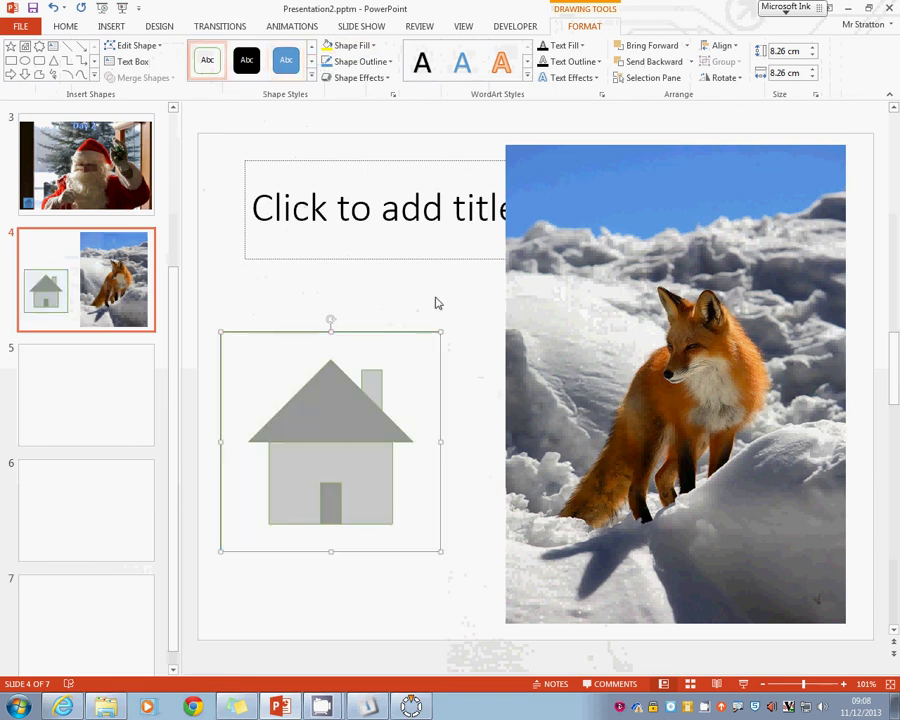
{"action": "left_click", "coordinate": [490, 303]}
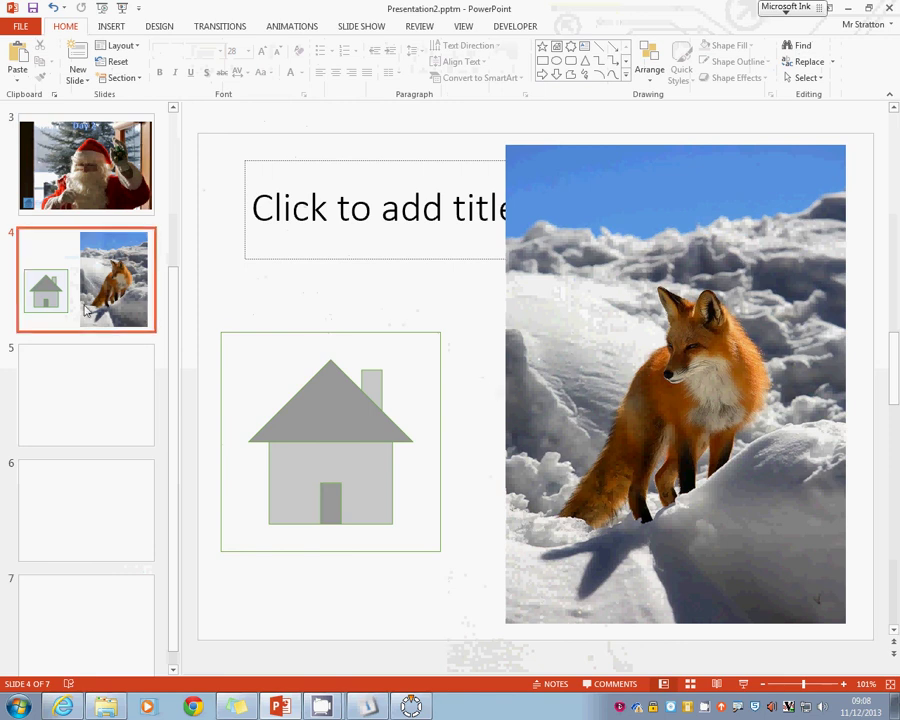
Bring the building slide with stars 1 and 2 and rectangle 3 back into view
{"action": "left_click", "coordinate": [78, 205]}
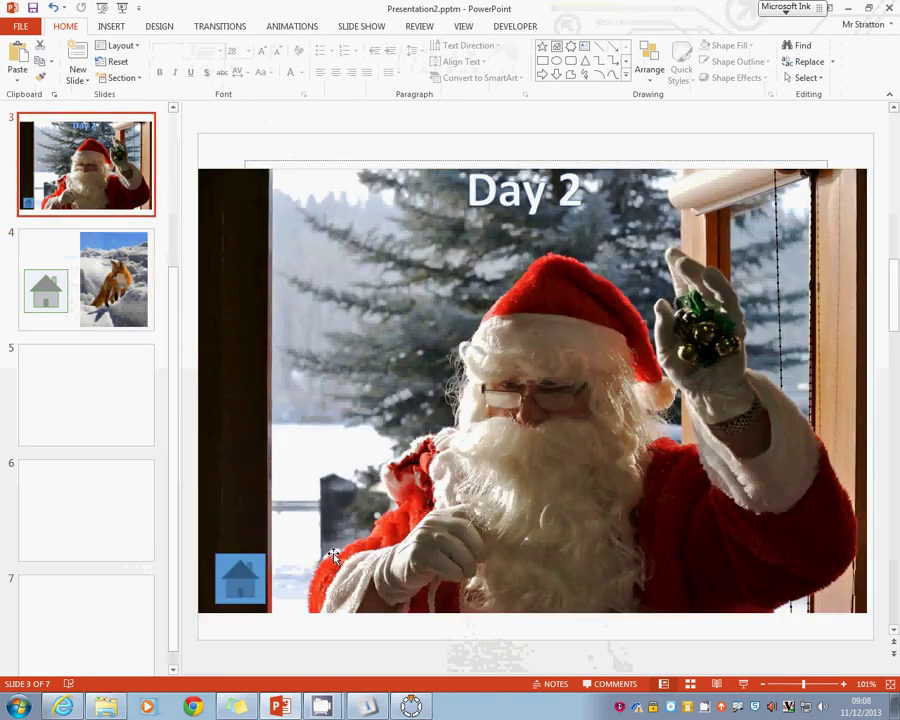
{"action": "scroll", "coordinate": [175, 122], "scroll_direction": "up", "scroll_amount": 1}
{"action": "scroll", "coordinate": [175, 122], "scroll_direction": "up", "scroll_amount": 2}
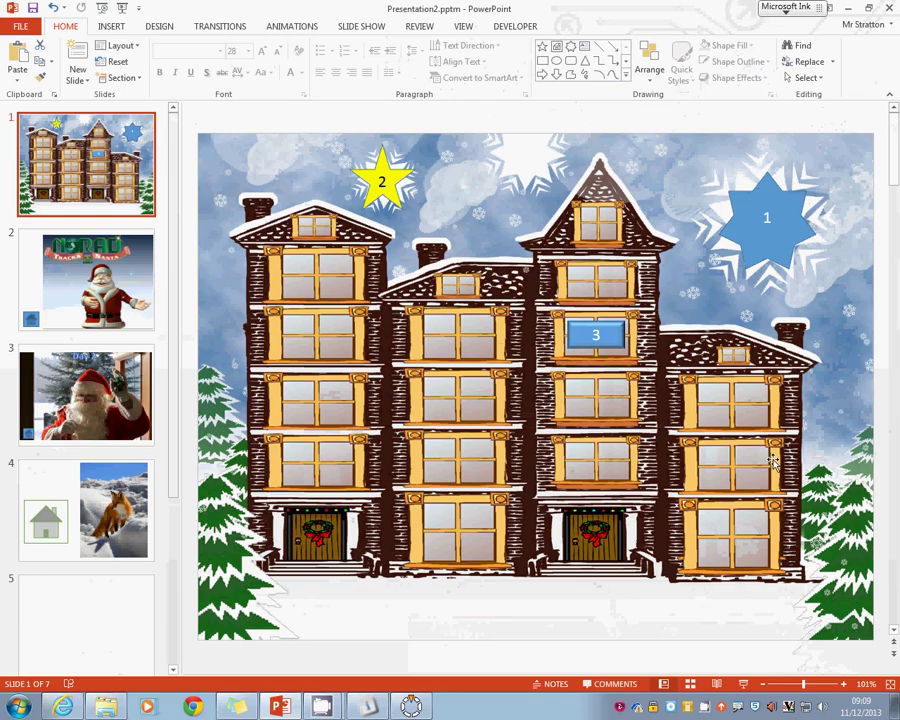
{"action": "mouse_move", "coordinate": [325, 708]}
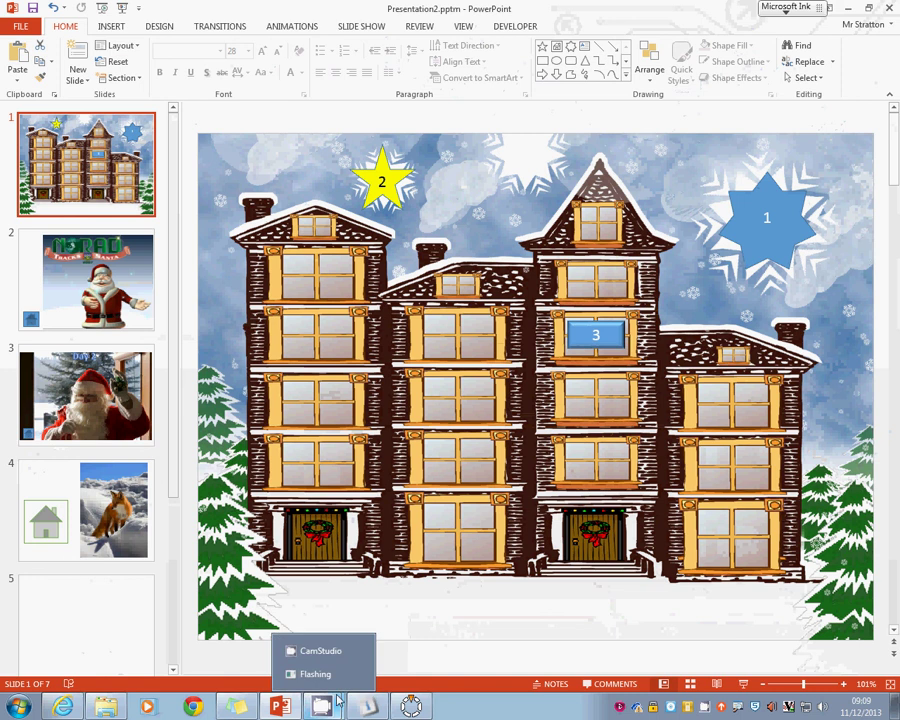